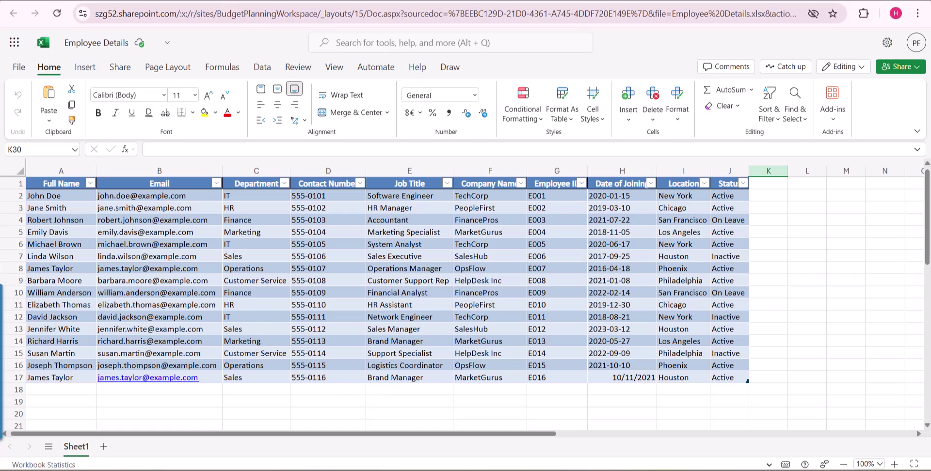
# - Return from the Employee Details workbook to its Employee Details document library
pyautogui.click(13, 13)
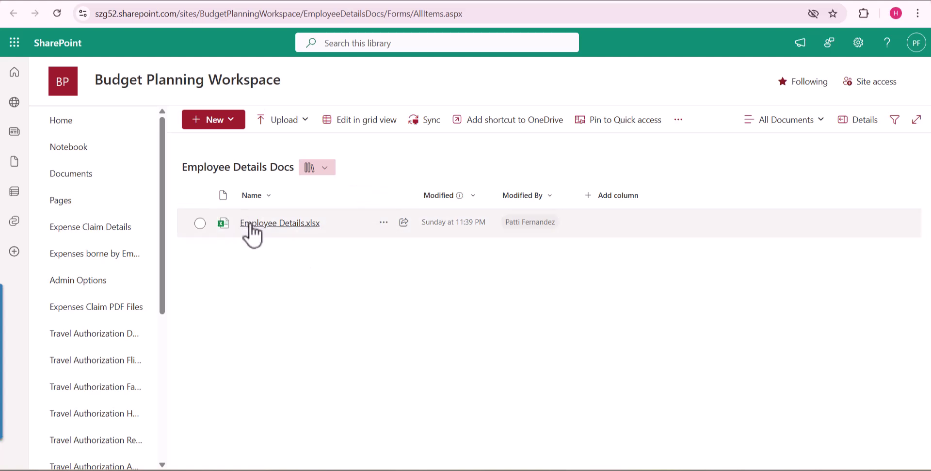
# - Navigate to the HiringTeam site's empty Employee Docs library
pyautogui.moveTo(251, 225)
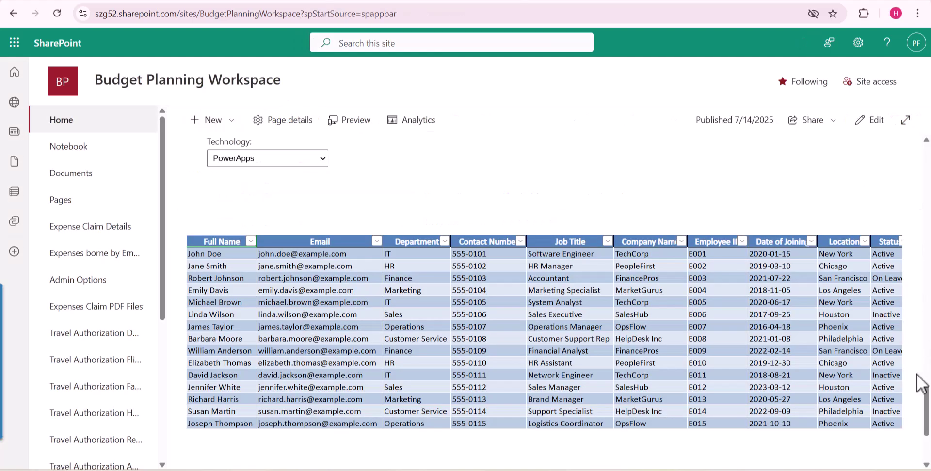
pyautogui.moveTo(928, 430)
pyautogui.mouseDown()
pyautogui.moveTo(928, 371)
pyautogui.moveTo(928, 436)
pyautogui.moveTo(927, 425)
pyautogui.mouseUp()
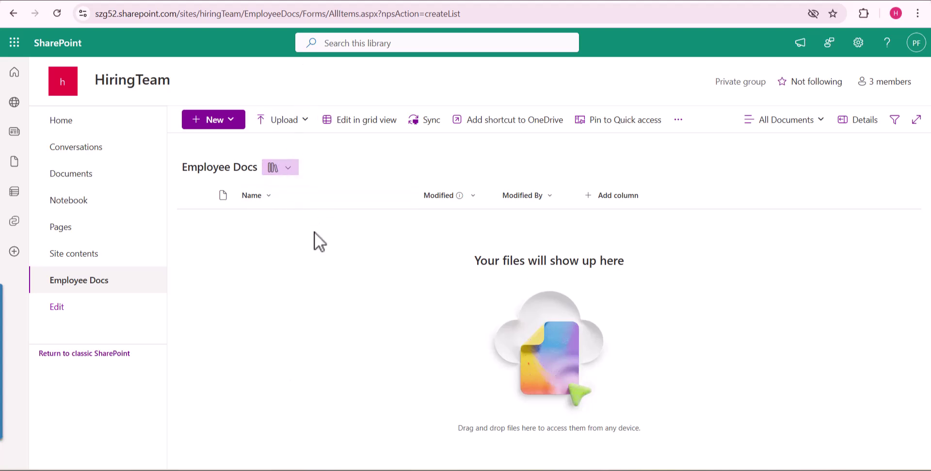
# - Upload Employee Details.xlsx from Downloads into Employee Docs and dismiss the confirmation
pyautogui.click(283, 121)
pyautogui.click(290, 145)
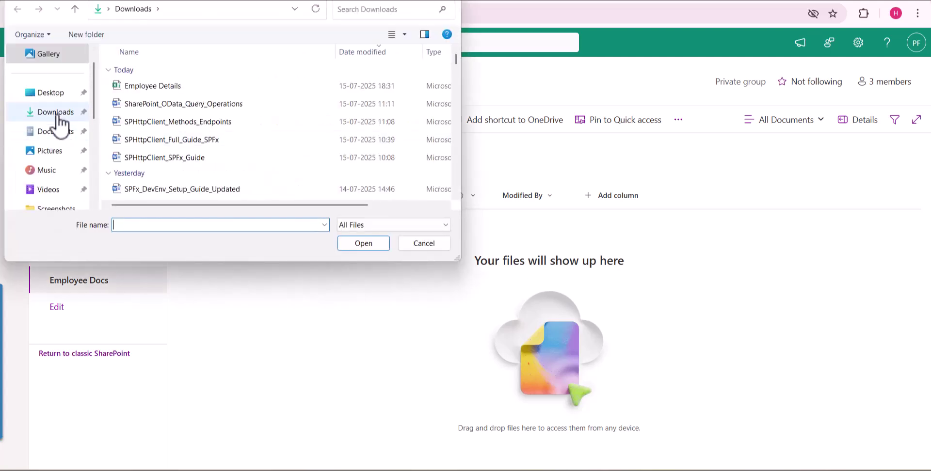
pyautogui.click(59, 116)
pyautogui.click(150, 86)
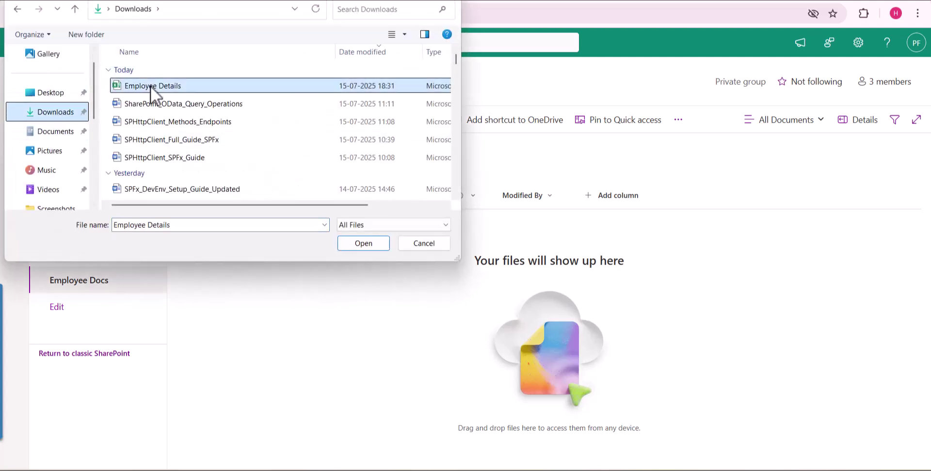
pyautogui.click(372, 246)
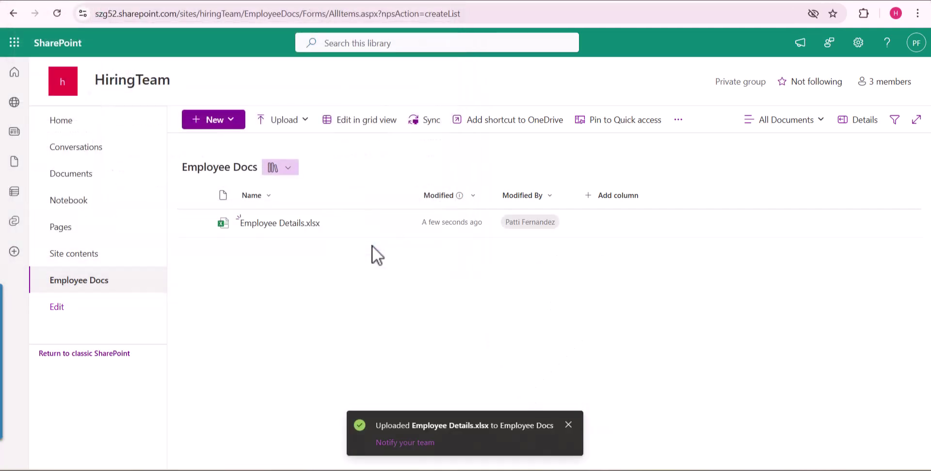
pyautogui.click(568, 425)
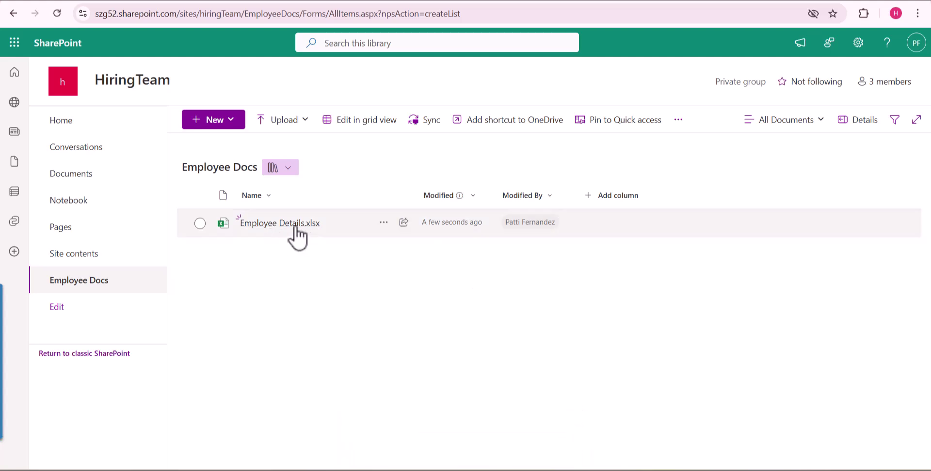
# - Go to the HiringTeam home page and switch it into edit mode
pyautogui.click(104, 125)
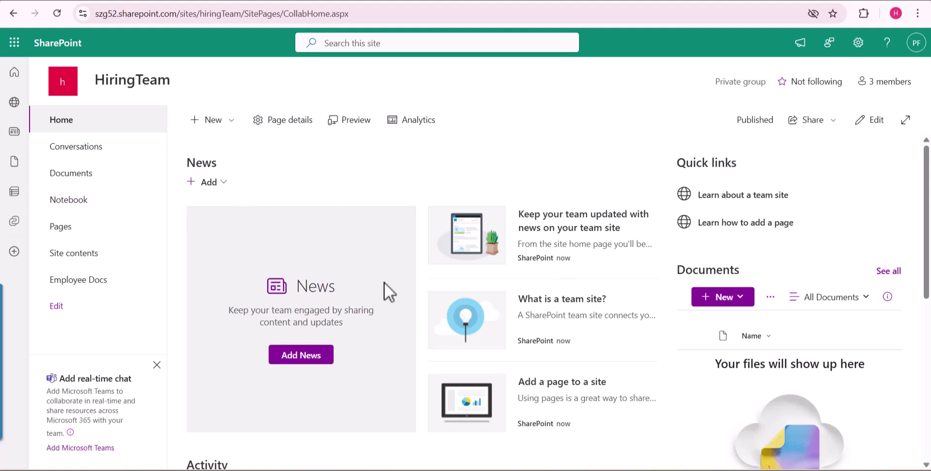
pyautogui.scroll(-5, 391, 295)
pyautogui.scroll(1, 376, 373)
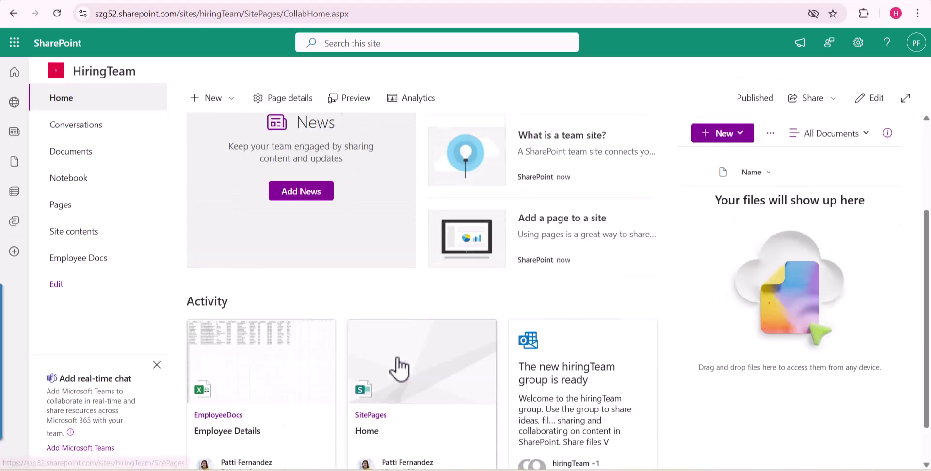
pyautogui.scroll(5, 398, 360)
pyautogui.click(872, 122)
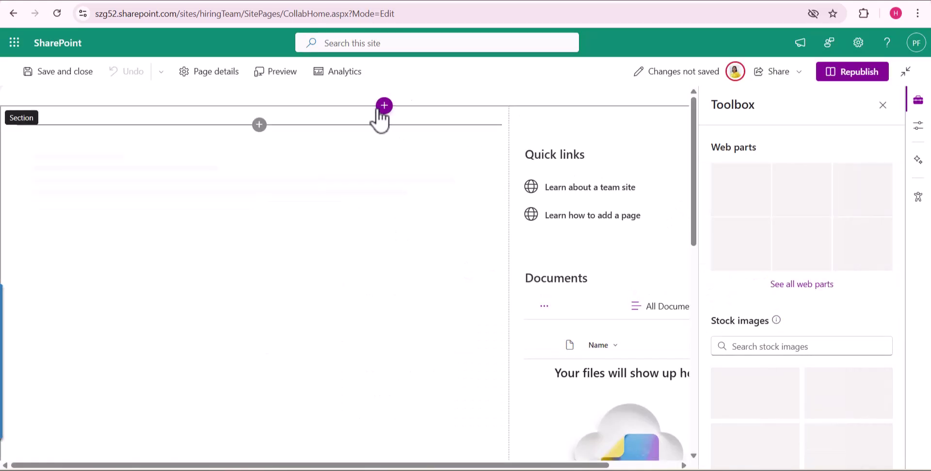
# - Insert a one-column section at the top, search web parts for 'Emb', then cancel
pyautogui.click(383, 107)
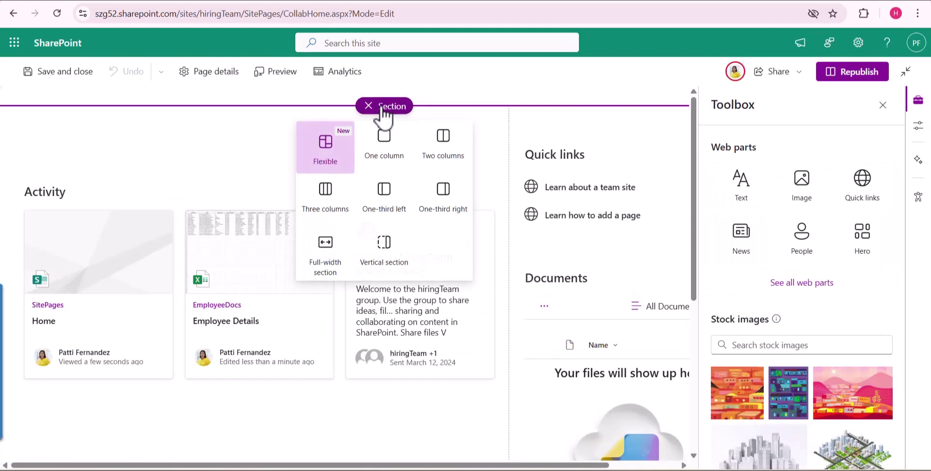
pyautogui.click(390, 146)
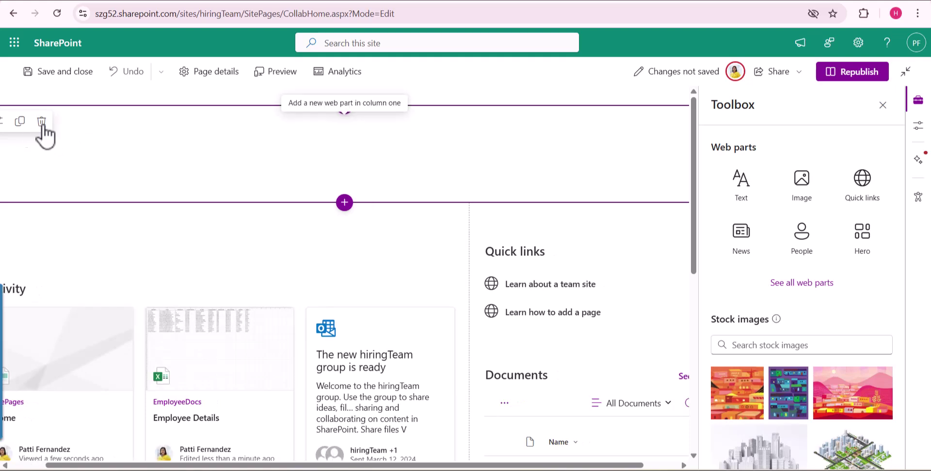
pyautogui.click(344, 125)
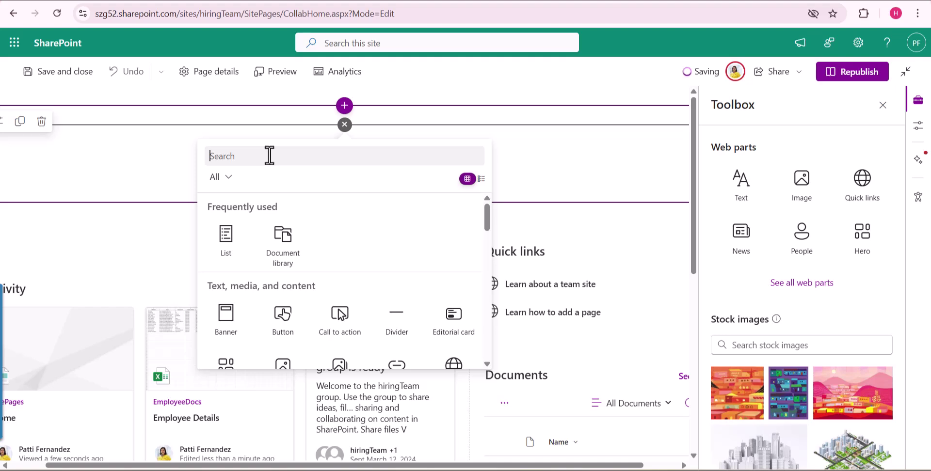
pyautogui.write('Emb')
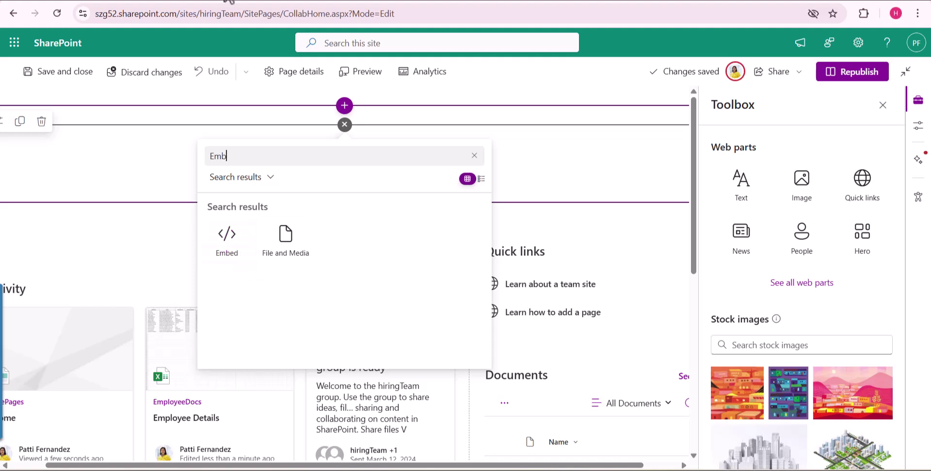
pyautogui.press('Escape')
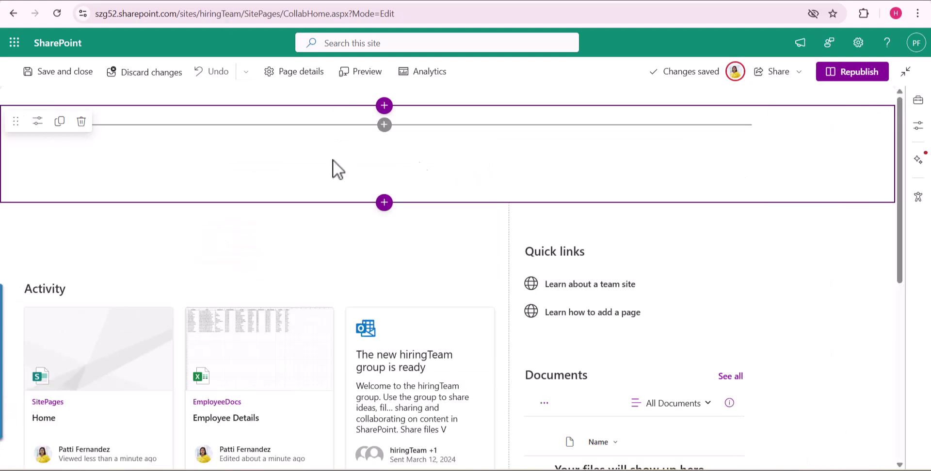
# - Republish the home page, then open Employee Details.xlsx from Employee Docs
pyautogui.click(867, 72)
pyautogui.click(775, 184)
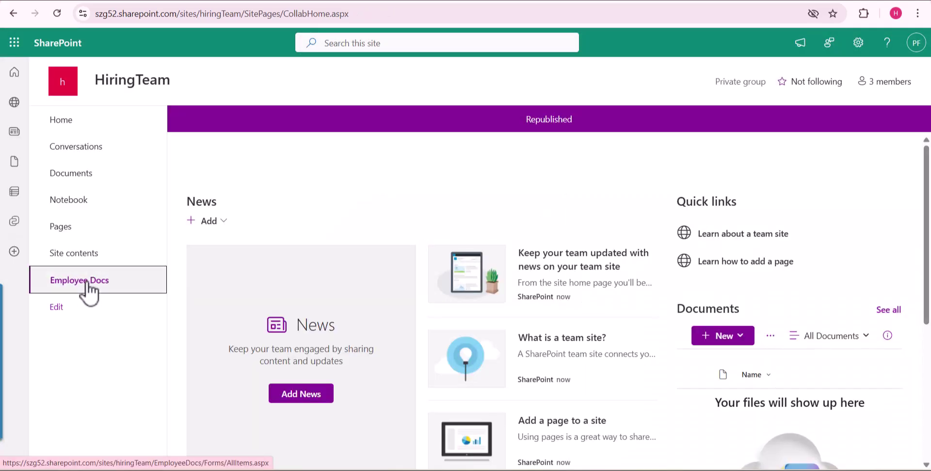
pyautogui.click(87, 284)
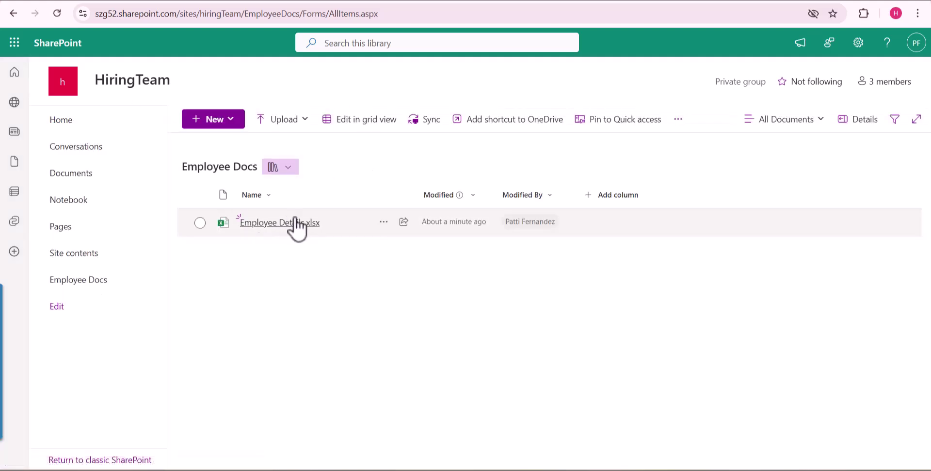
pyautogui.click(282, 224)
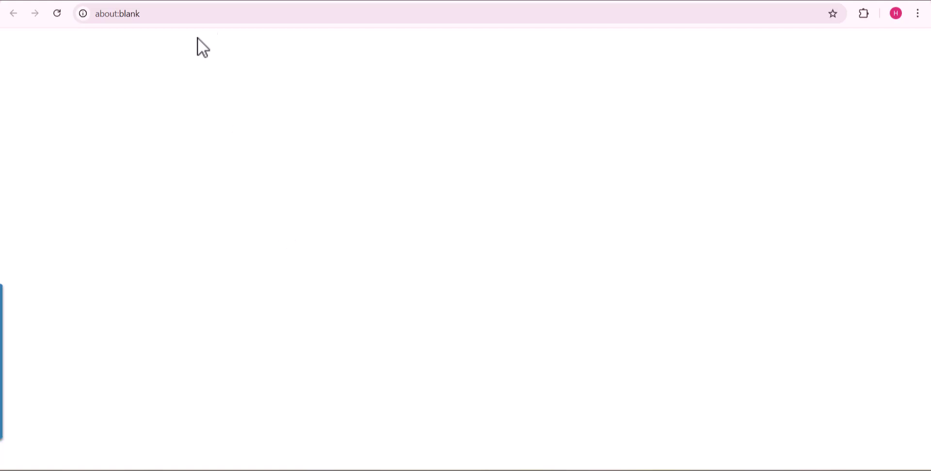
# - Format A1:J16 as a table with headers, then select an empty cell below it
pyautogui.moveTo(80, 183); pyautogui.dragTo(860, 358)
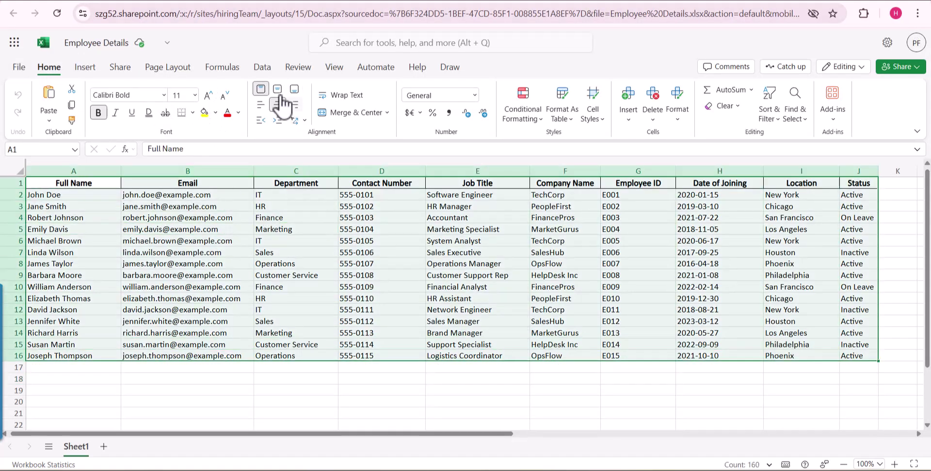
pyautogui.click(82, 67)
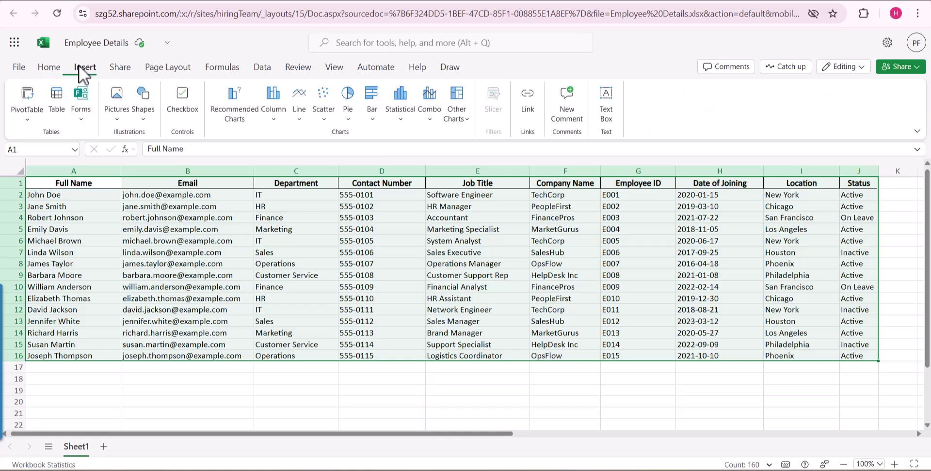
pyautogui.click(57, 112)
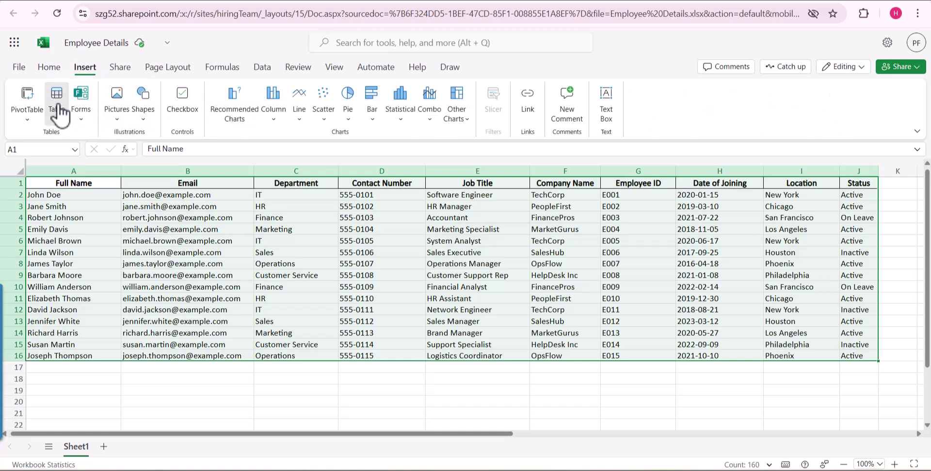
pyautogui.click(520, 285)
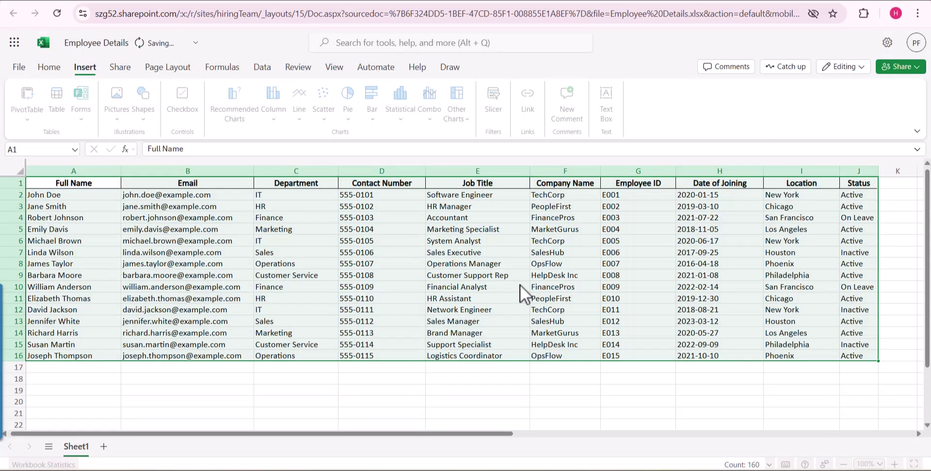
pyautogui.click(334, 391)
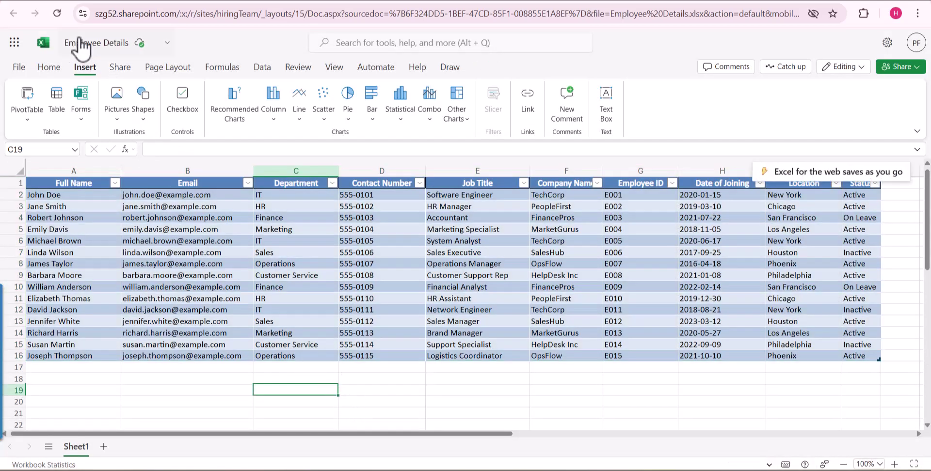
pyautogui.press('Down')
# - In the Embed dialog, restrict the embed to Table1 and clear the trial cell range
pyautogui.click(19, 67)
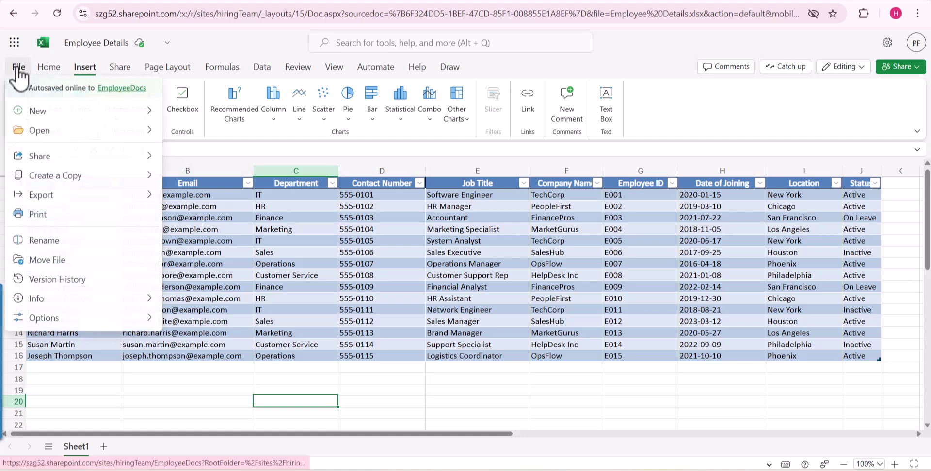
pyautogui.moveTo(55, 155)
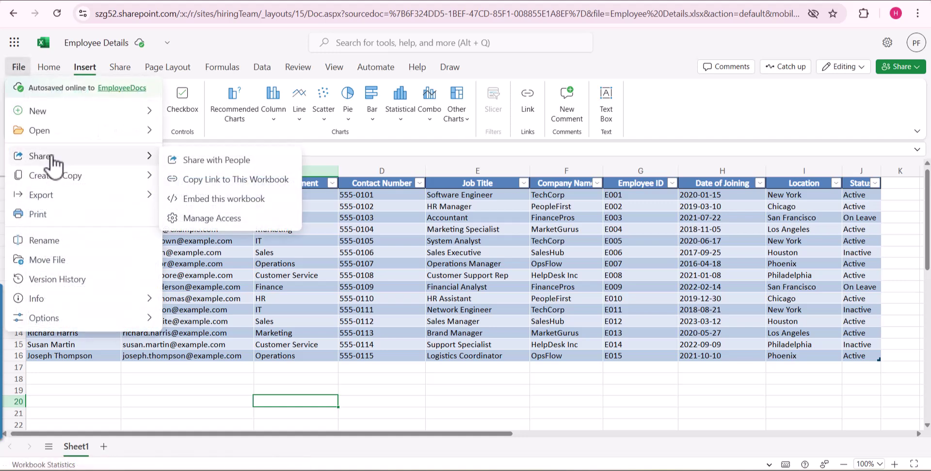
pyautogui.click(225, 200)
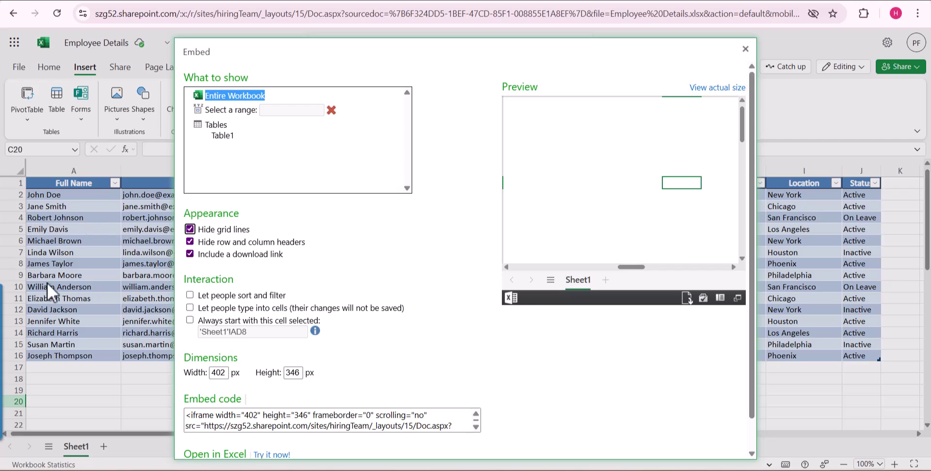
pyautogui.click(223, 137)
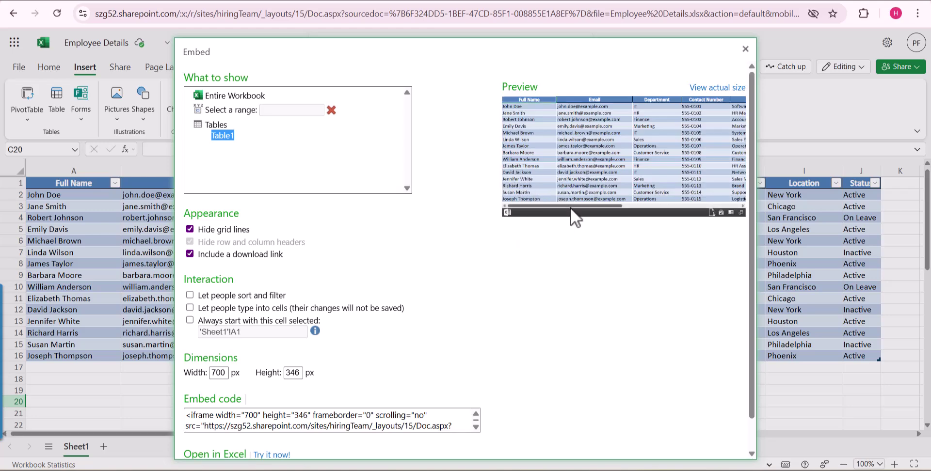
pyautogui.moveTo(571, 206); pyautogui.dragTo(746, 199)
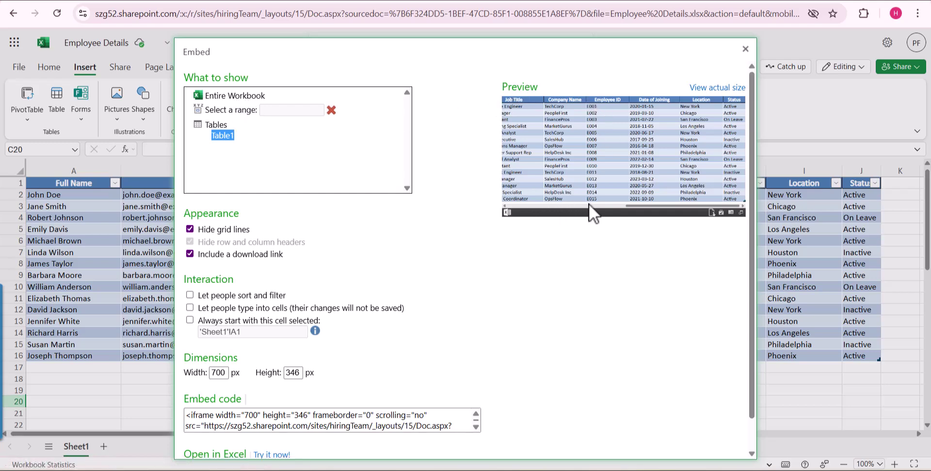
pyautogui.moveTo(642, 205); pyautogui.dragTo(477, 220)
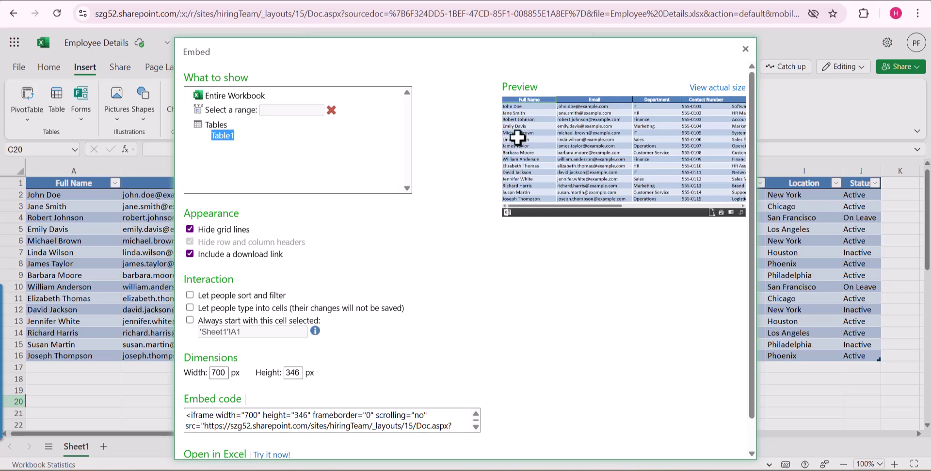
pyautogui.moveTo(589, 125); pyautogui.dragTo(724, 174)
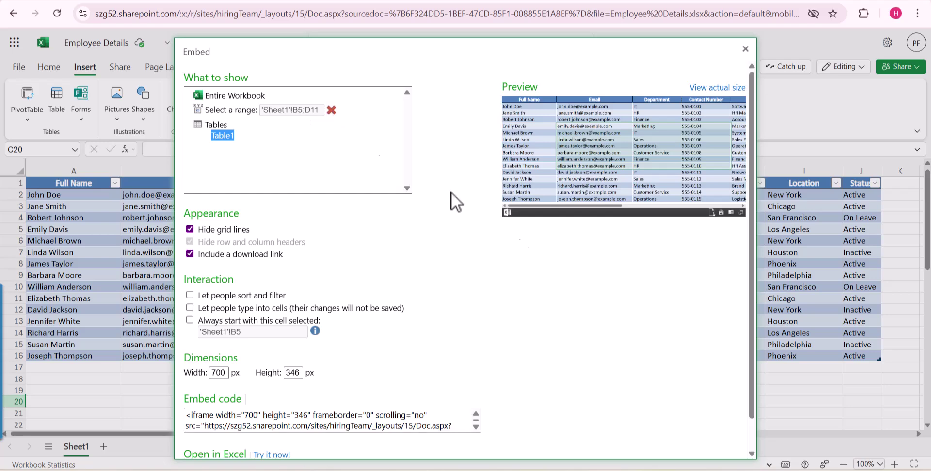
pyautogui.click(331, 111)
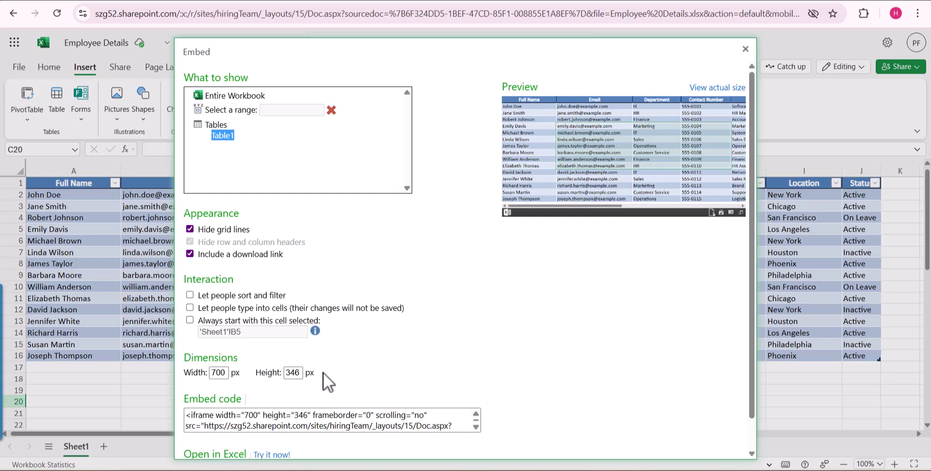
# - Select and copy the embed code, then go back to the HiringTeam home page
pyautogui.scroll(-1, 339, 368)
pyautogui.click(287, 389)
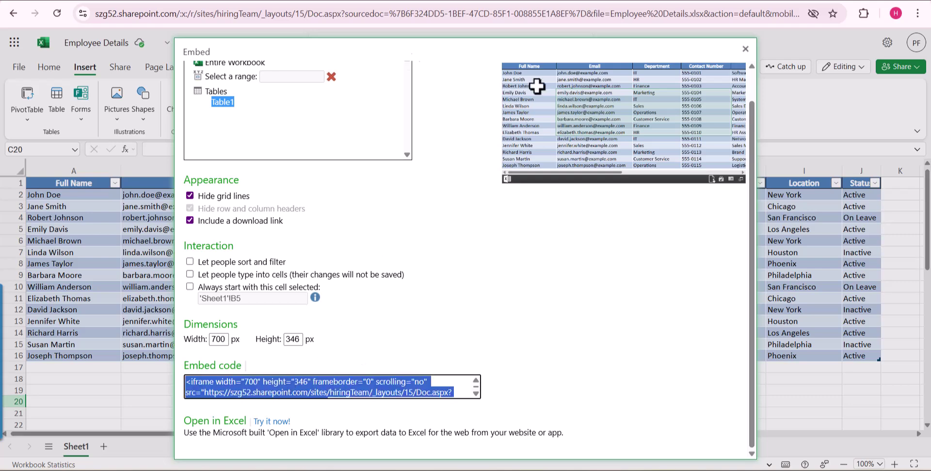
pyautogui.click(90, 1)
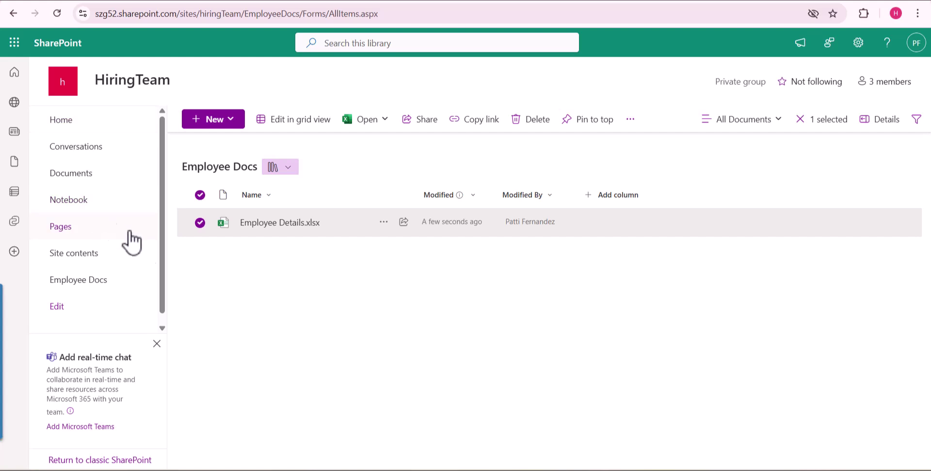
pyautogui.click(228, 299)
pyautogui.click(89, 120)
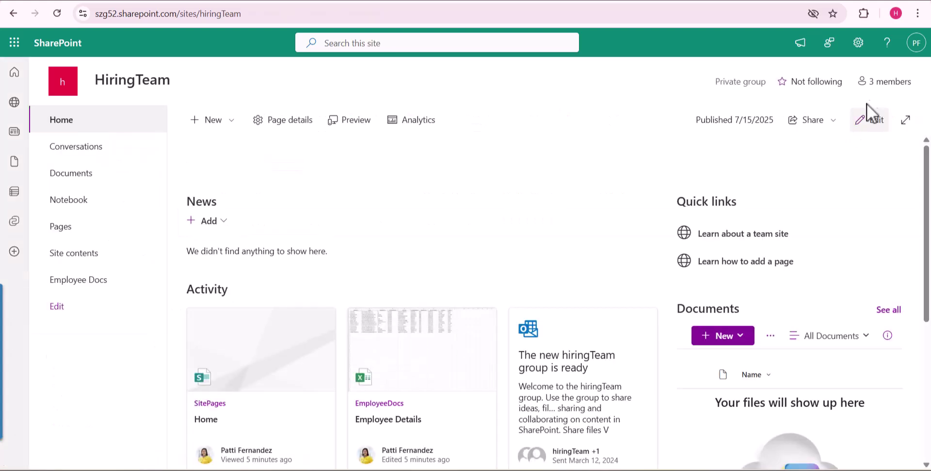
# - Edit the home page and add an Embed web part to the top section
pyautogui.click(871, 121)
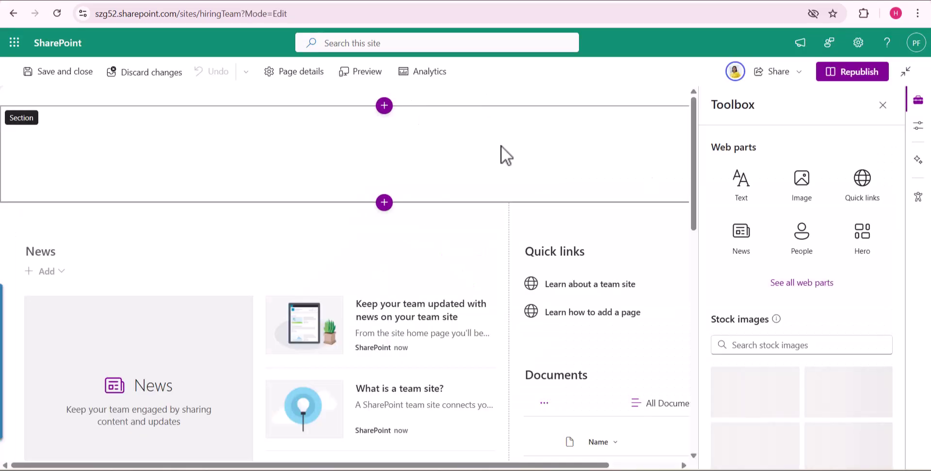
pyautogui.click(384, 125)
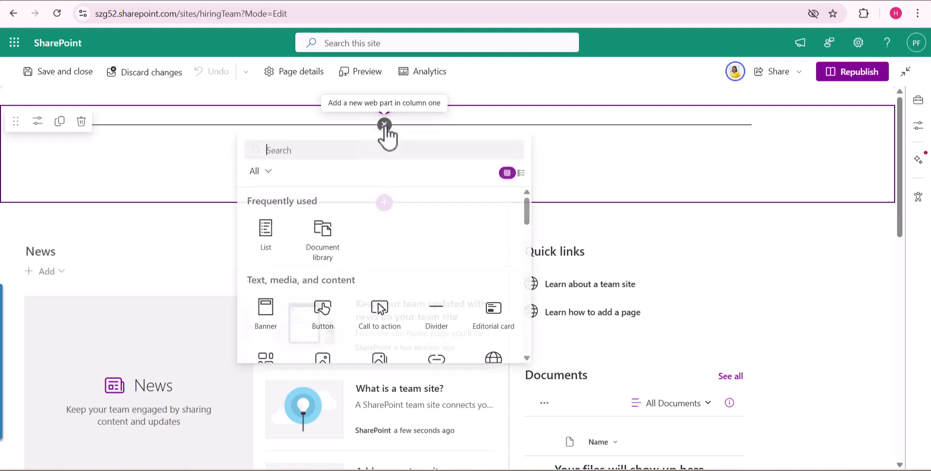
pyautogui.click(313, 160)
pyautogui.write('RE')
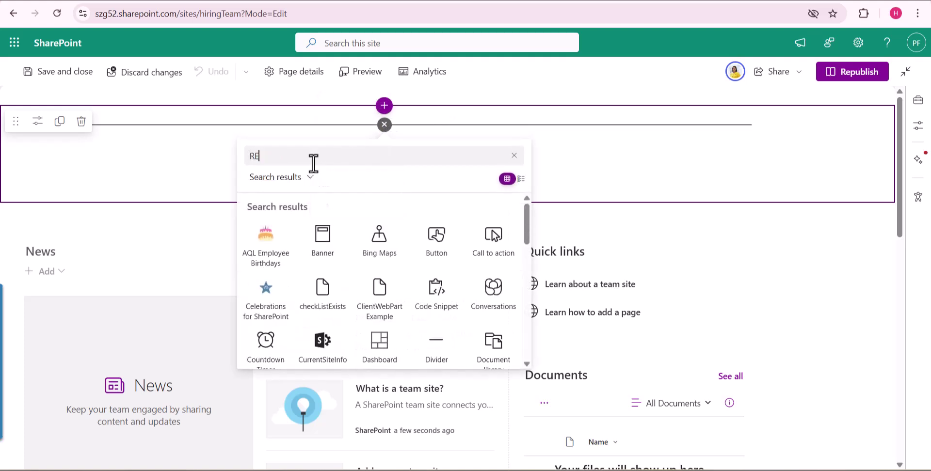
pyautogui.press('BackSpace')
pyautogui.write('Embed')
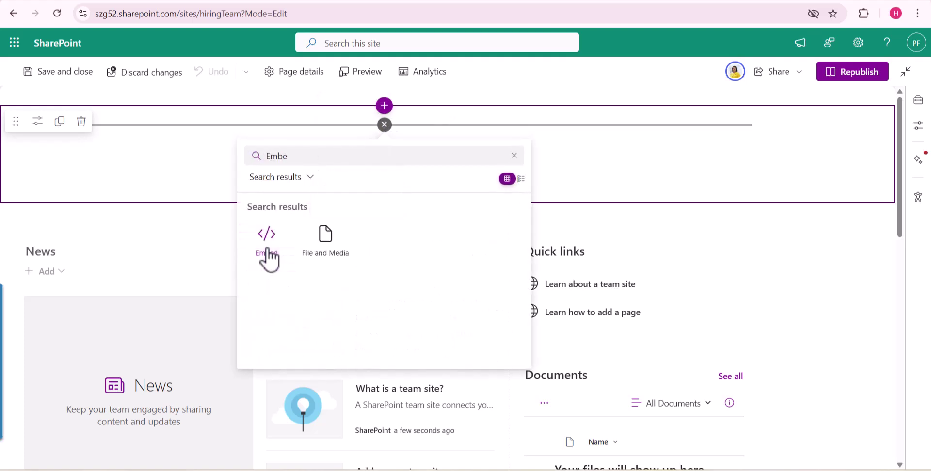
pyautogui.click(266, 255)
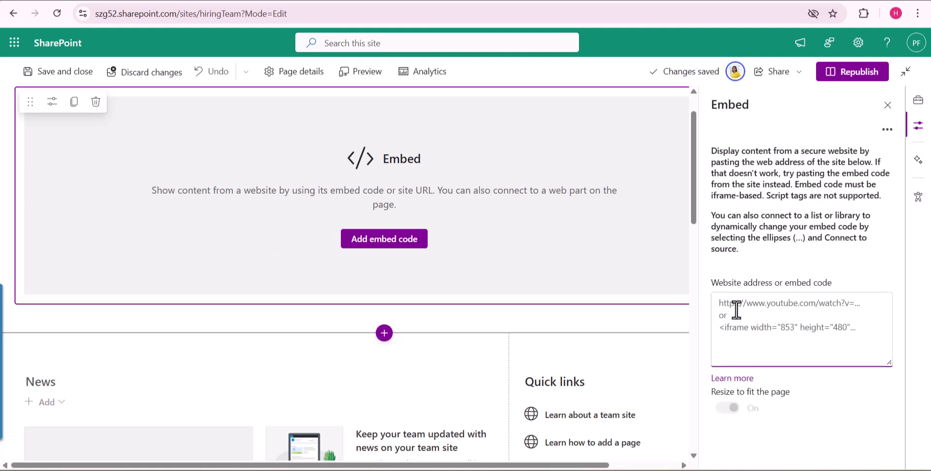
# - Paste the Table1 iframe embed code into the Embed web part's address box
pyautogui.hotkey('ctrl', 'v')
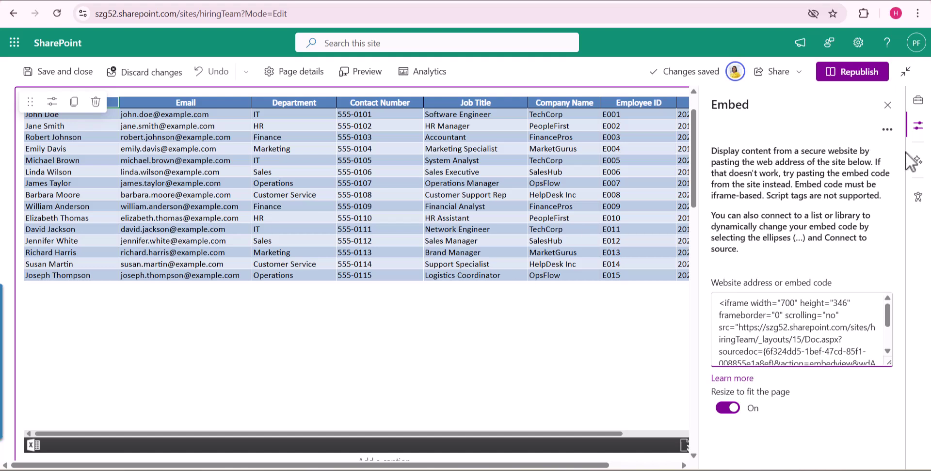
# - Republish the HiringTeam home page, confirm it, and scroll to check the embedded table
pyautogui.click(861, 74)
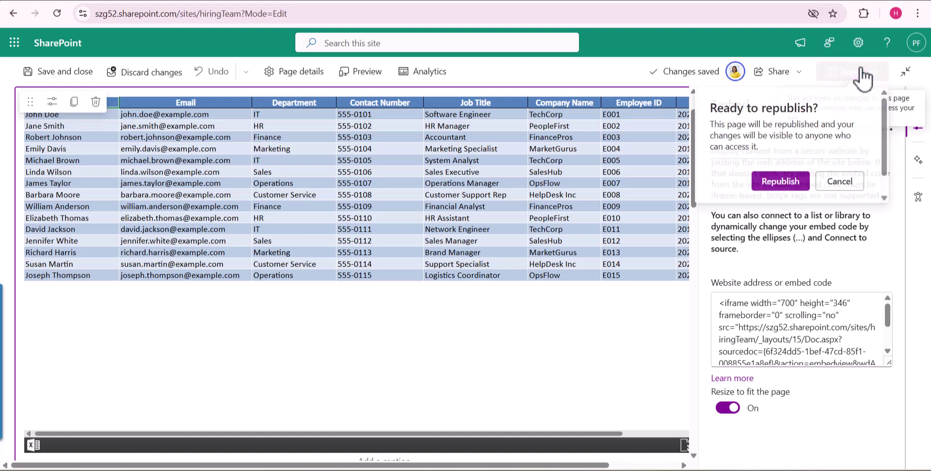
pyautogui.click(775, 194)
pyautogui.scroll(-1, 926, 219)
pyautogui.scroll(-3, 925, 218)
pyautogui.scroll(4, 926, 218)
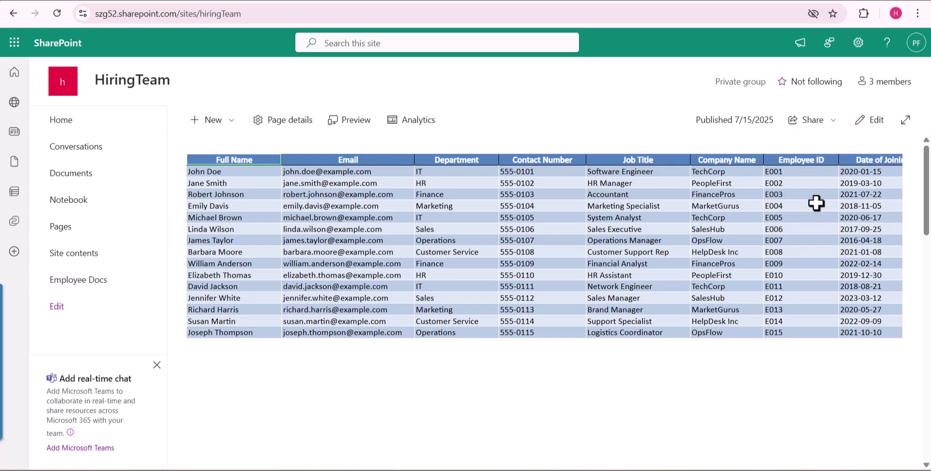
pyautogui.moveTo(925, 193); pyautogui.dragTo(892, 140)
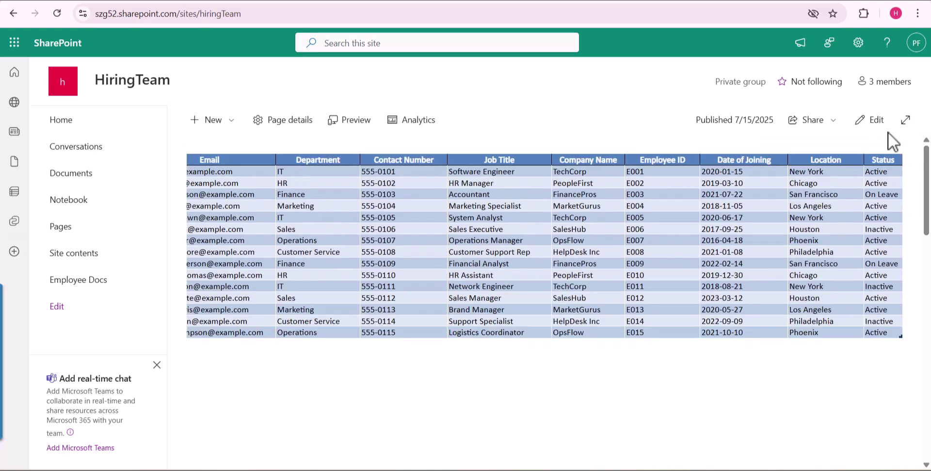
# - Turn off 'Resize to fit the page' for the Embed web part and caption it 'Employee Details'
pyautogui.click(881, 127)
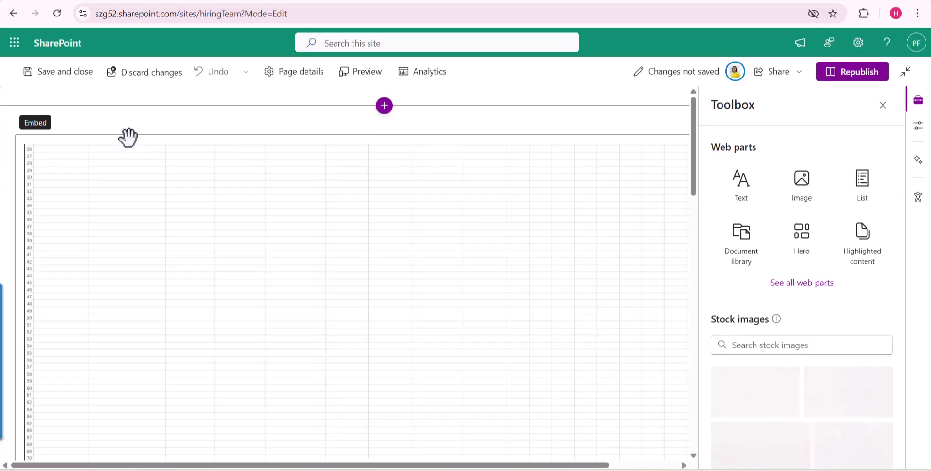
pyautogui.click(129, 137)
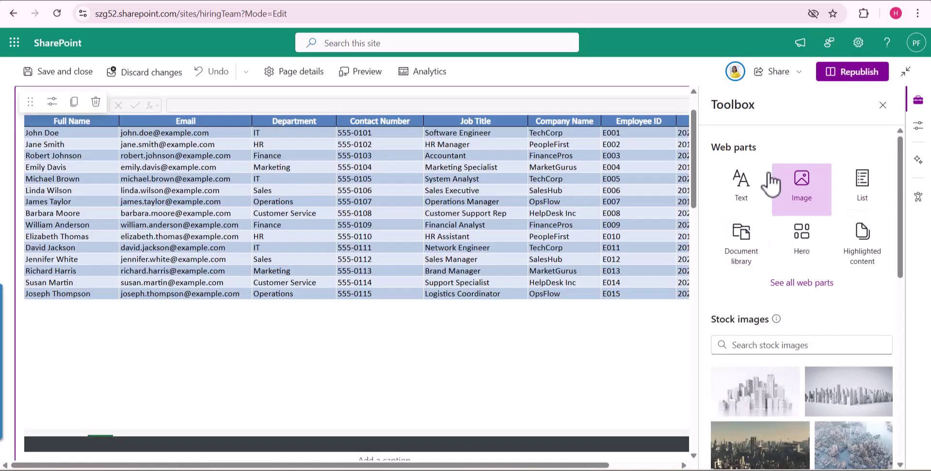
pyautogui.click(52, 101)
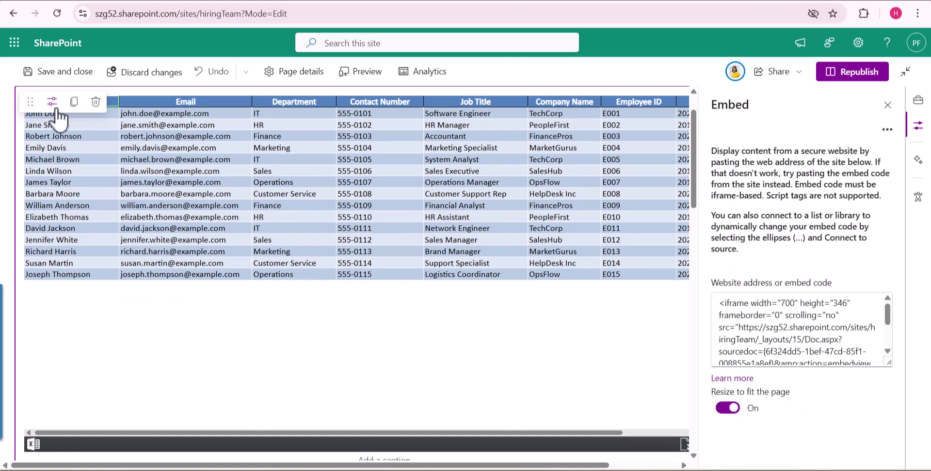
pyautogui.click(730, 410)
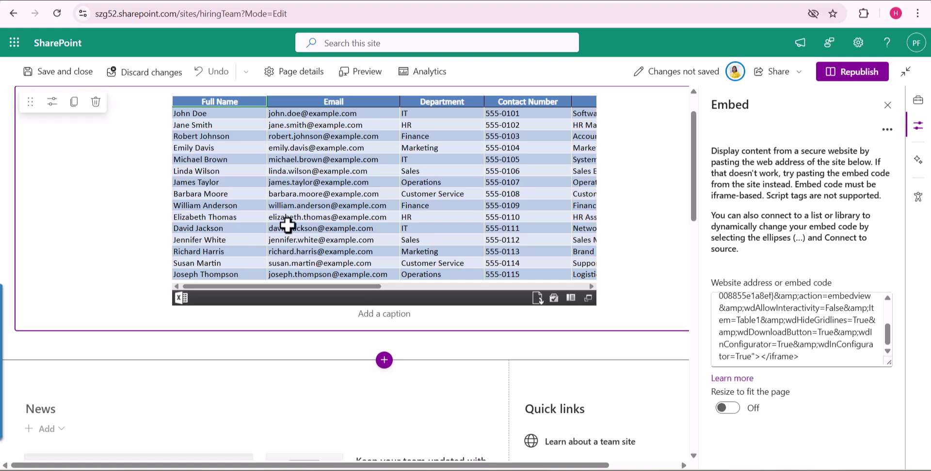
pyautogui.scroll(1, 507, 309)
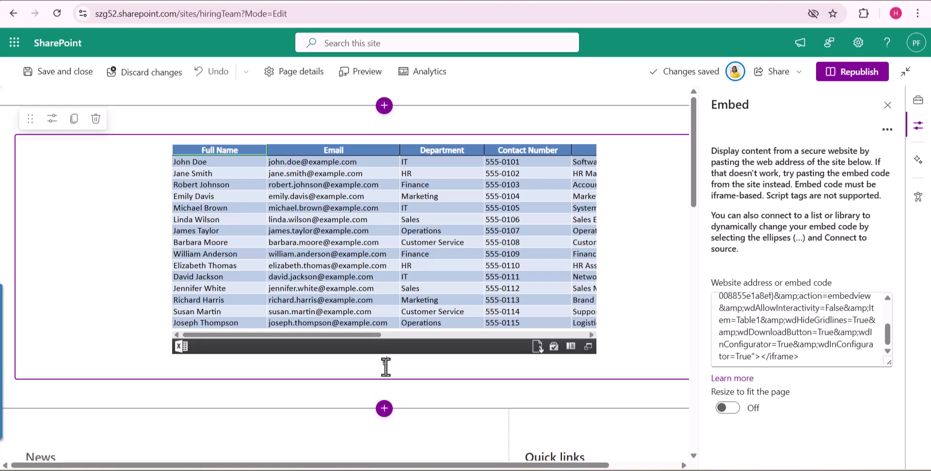
pyautogui.write('mployee Details')
# - Republish the updated page and scroll the embedded table sideways to check its Status column
pyautogui.click(853, 73)
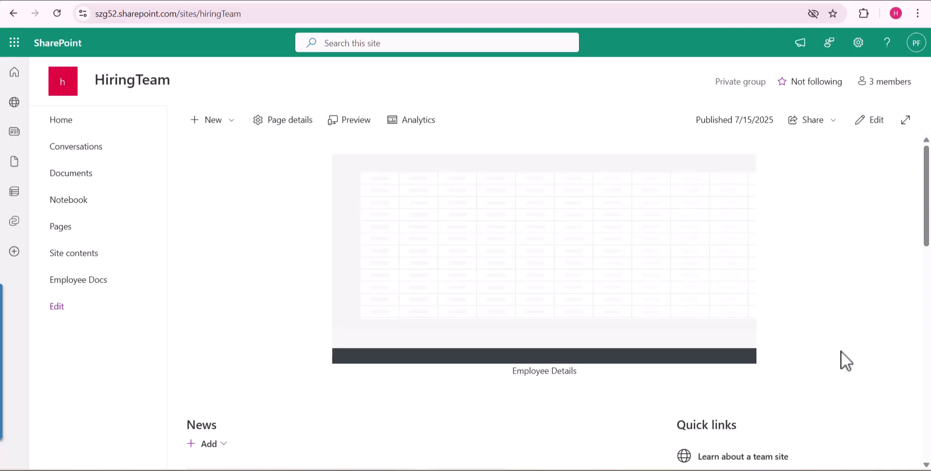
pyautogui.moveTo(463, 346); pyautogui.dragTo(801, 365)
pyautogui.moveTo(571, 375); pyautogui.dragTo(801, 331)
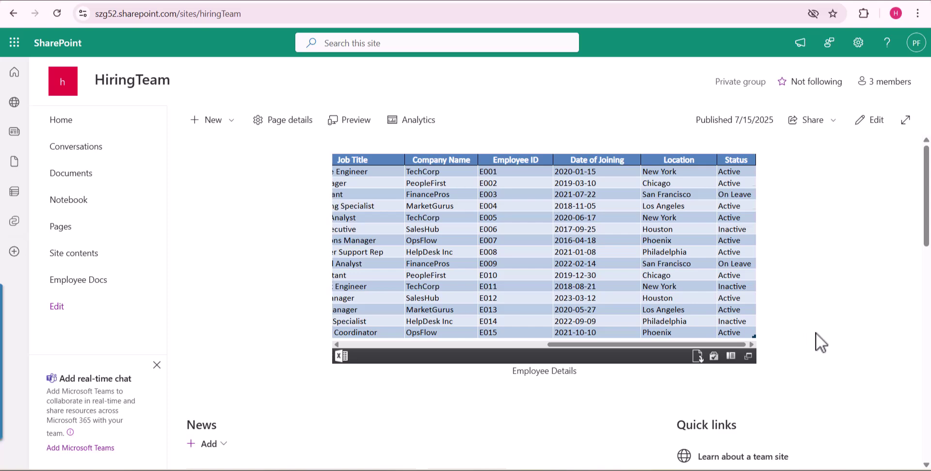
pyautogui.scroll(-5, 743, 329)
pyautogui.scroll(4, 744, 318)
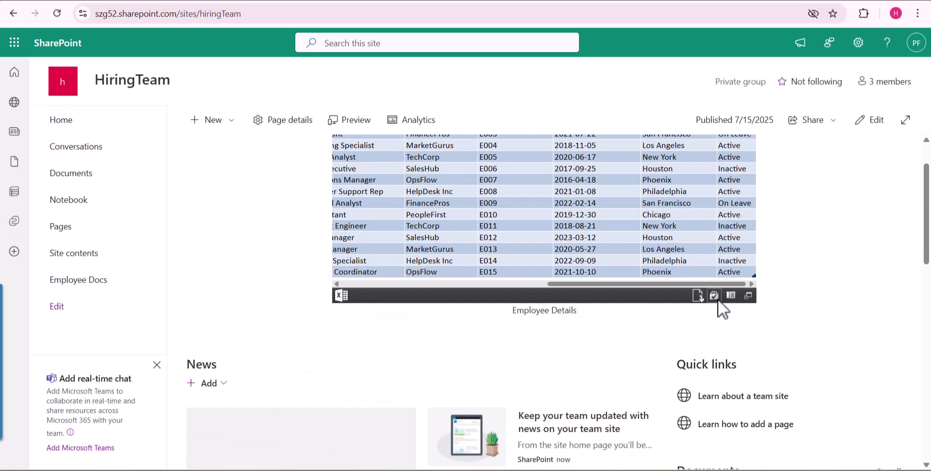
# - Cancel the workbook download, close the embed-code overlay, and scroll the table back left
pyautogui.click(714, 296)
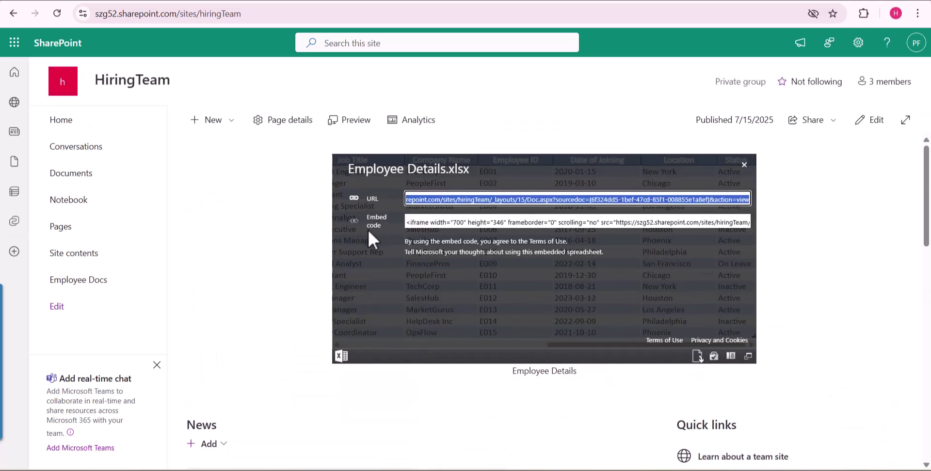
pyautogui.click(698, 356)
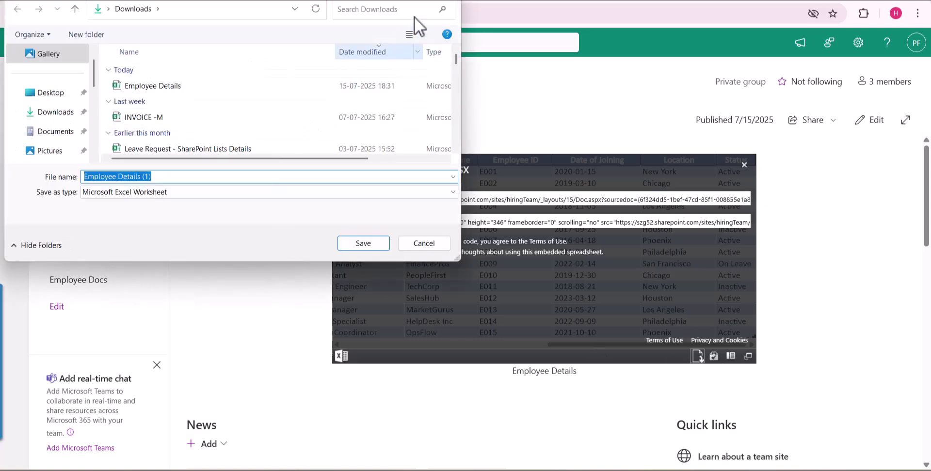
pyautogui.press('Escape')
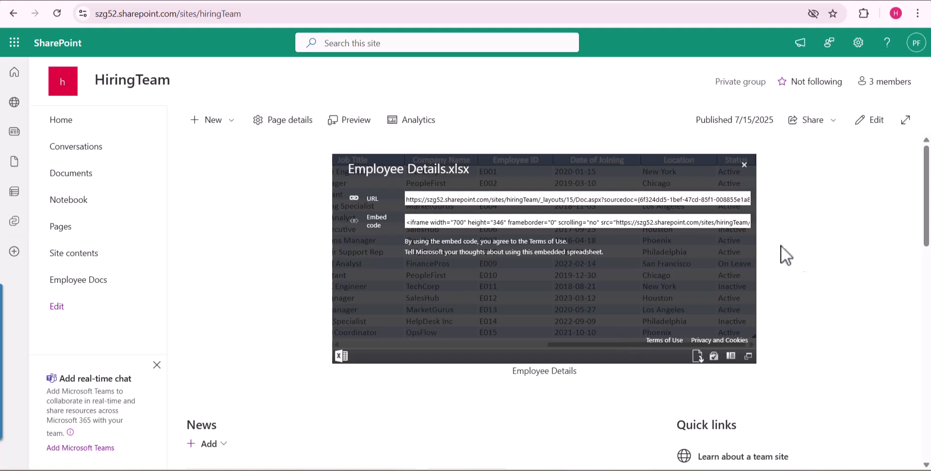
pyautogui.click(743, 165)
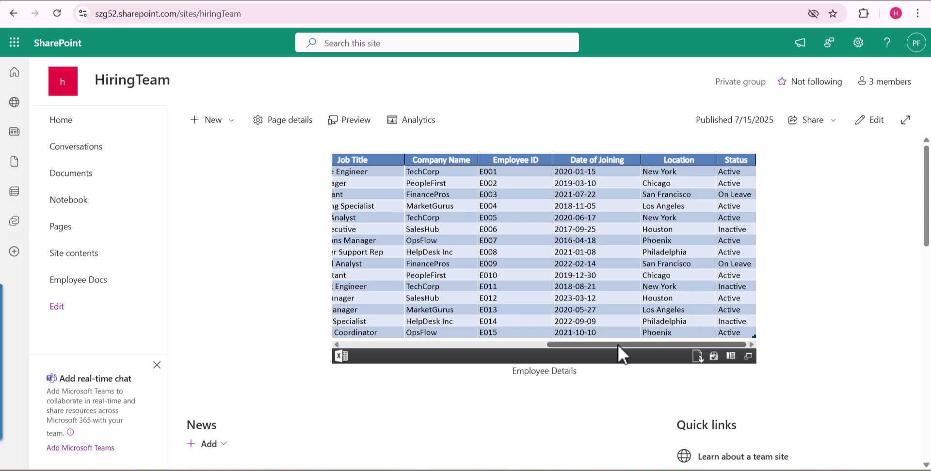
pyautogui.moveTo(595, 347); pyautogui.dragTo(357, 351)
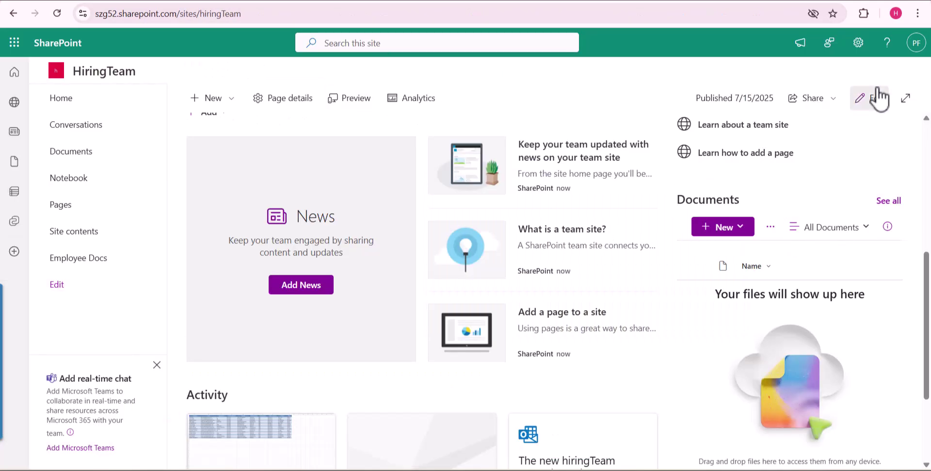
# - Add a one-column section at the bottom of the page and insert a File and Media web part
pyautogui.click(879, 98)
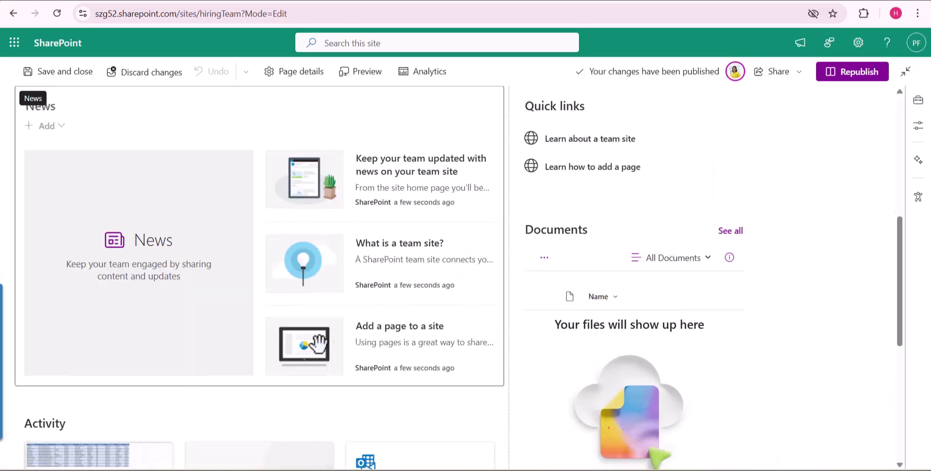
pyautogui.scroll(-7, 318, 343)
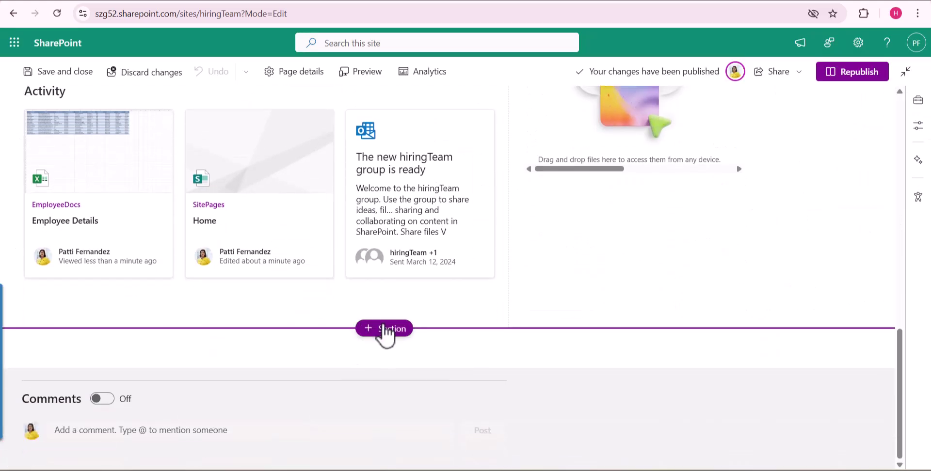
pyautogui.click(384, 330)
pyautogui.click(383, 196)
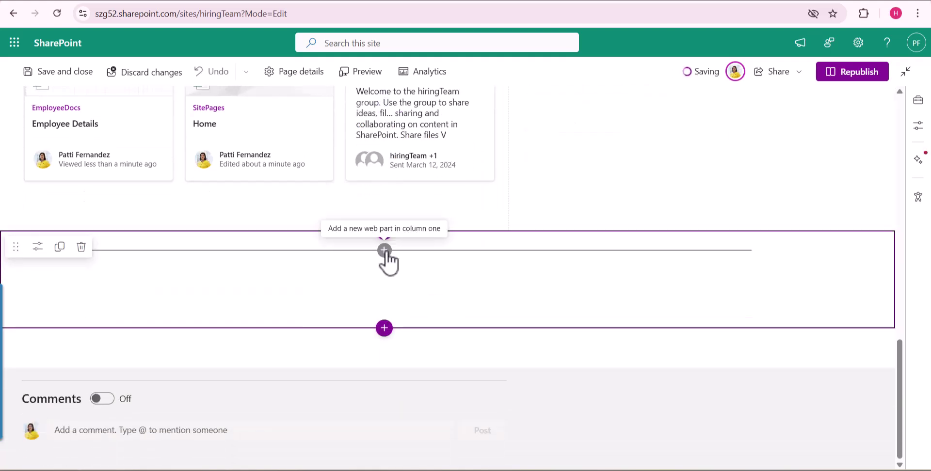
pyautogui.click(384, 250)
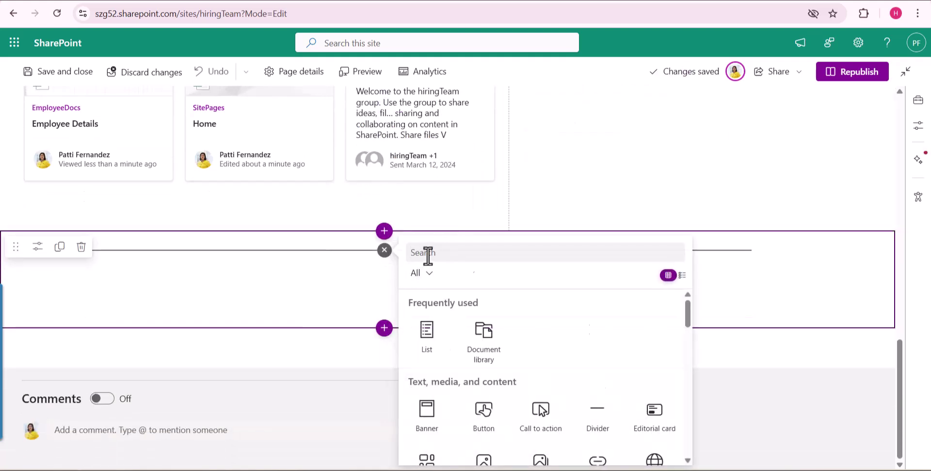
pyautogui.click(411, 240)
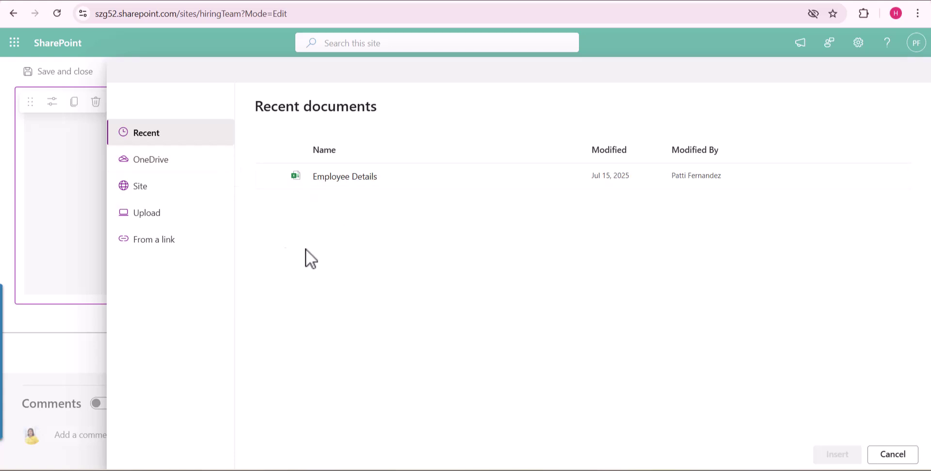
# - Look through the OneDrive, Site, Upload and From a link file sources
pyautogui.click(164, 166)
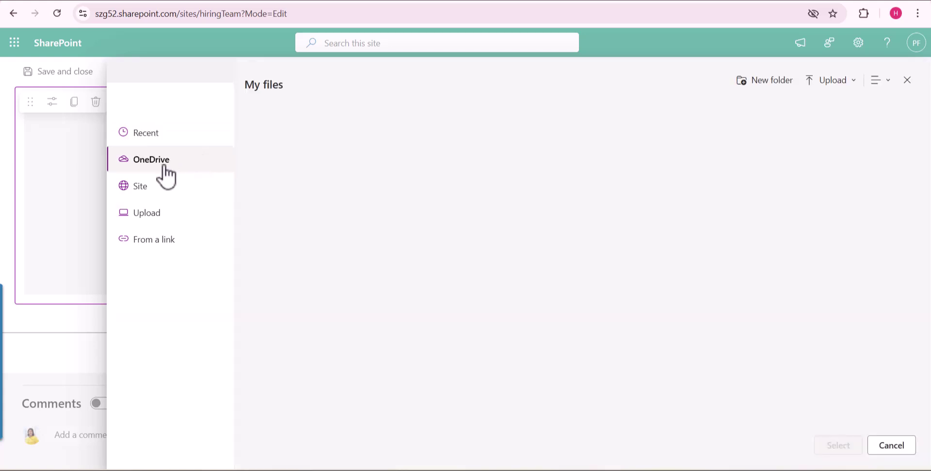
pyautogui.click(165, 199)
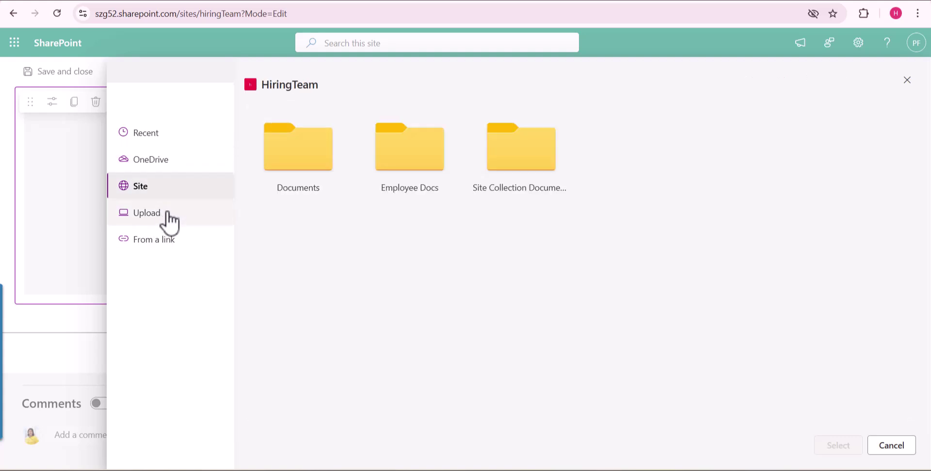
pyautogui.click(169, 224)
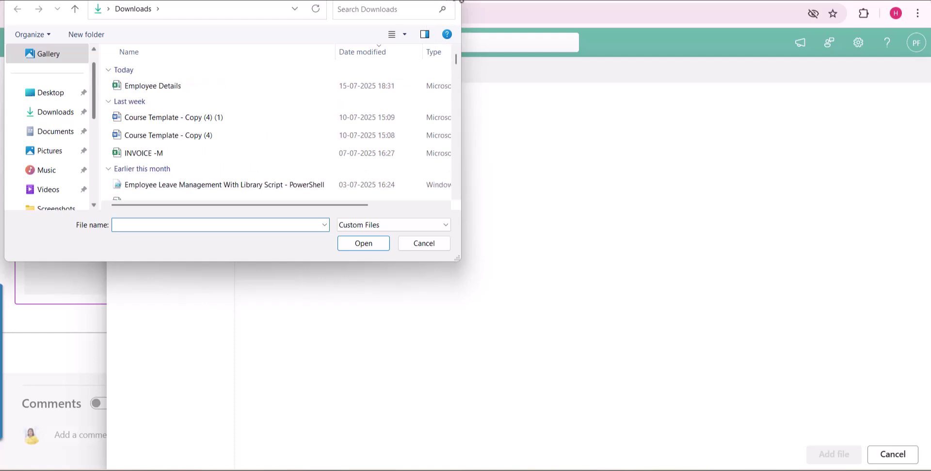
pyautogui.press('Escape')
pyautogui.click(177, 246)
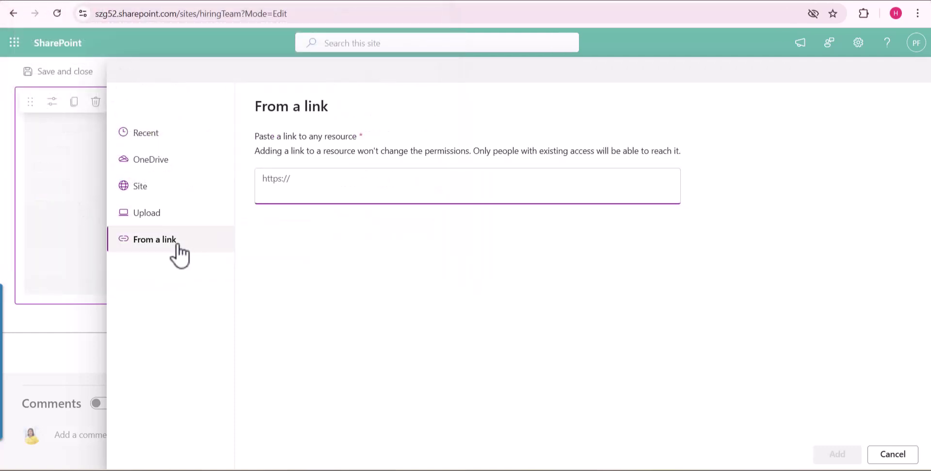
# - Insert the Employee Details workbook from Recent documents
pyautogui.click(170, 141)
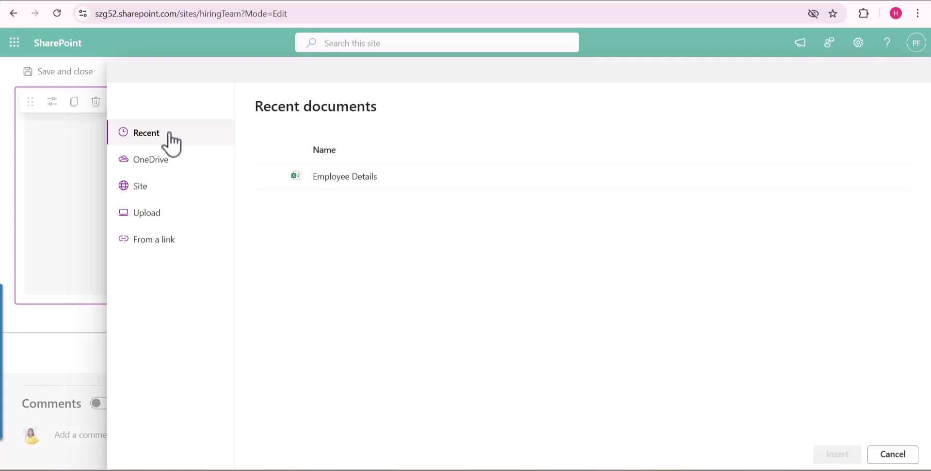
pyautogui.click(269, 177)
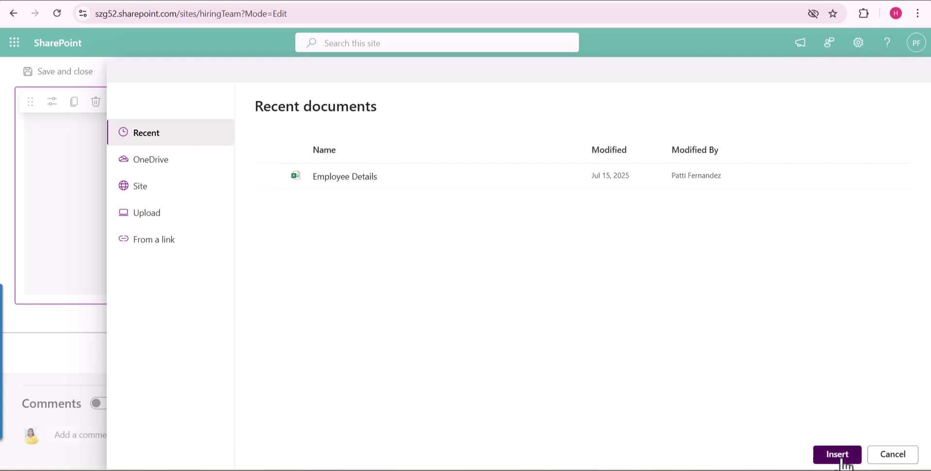
pyautogui.click(839, 458)
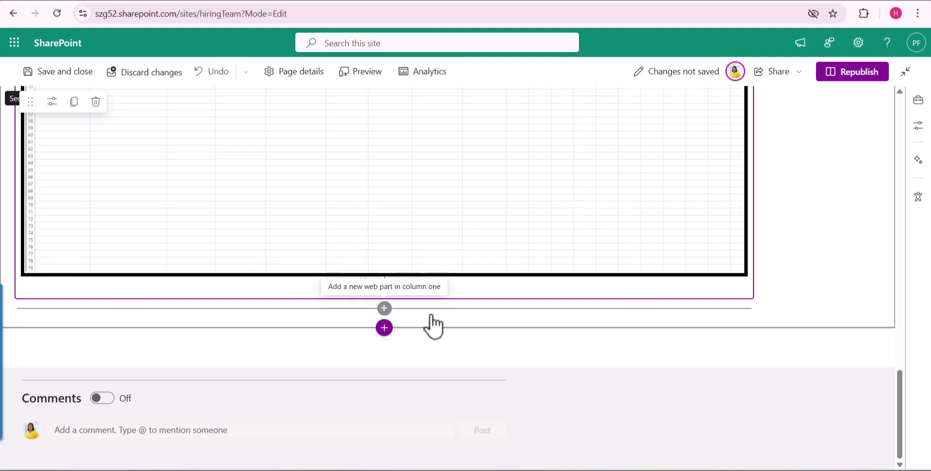
# - Caption the embedded workbook 'Employee Details' and open the web part's properties
pyautogui.scroll(1, 417, 330)
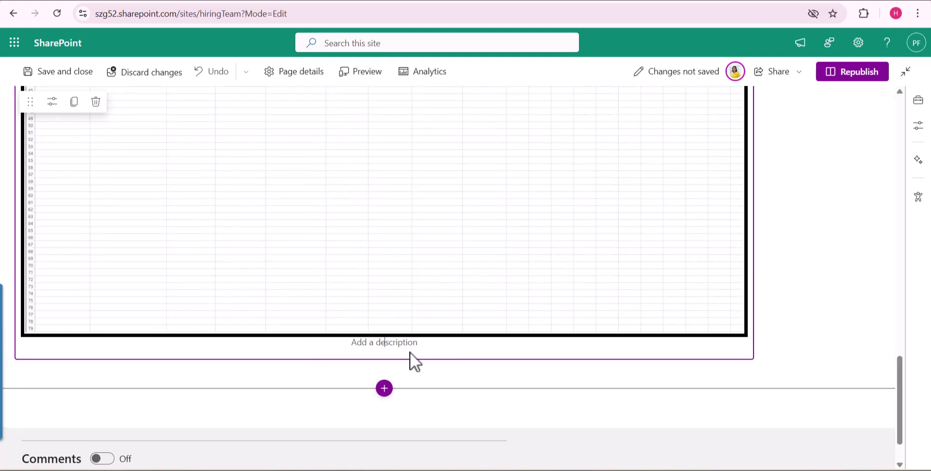
pyautogui.click(405, 345)
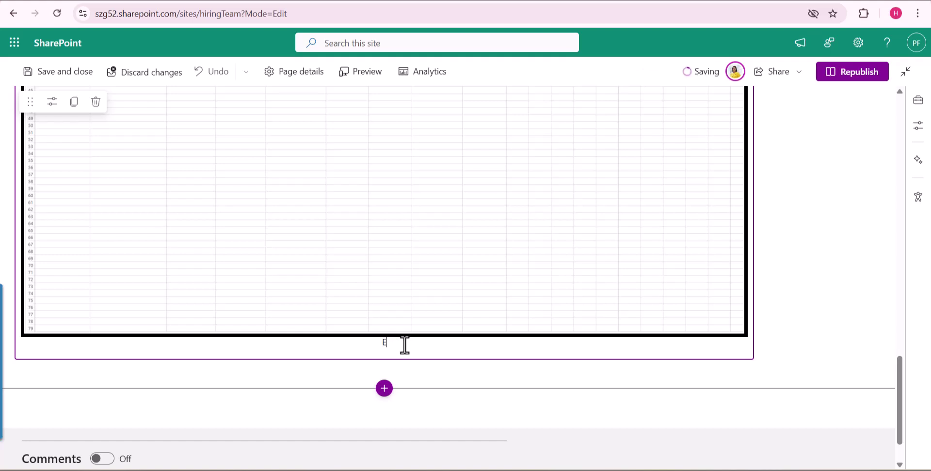
pyautogui.write('mplo')
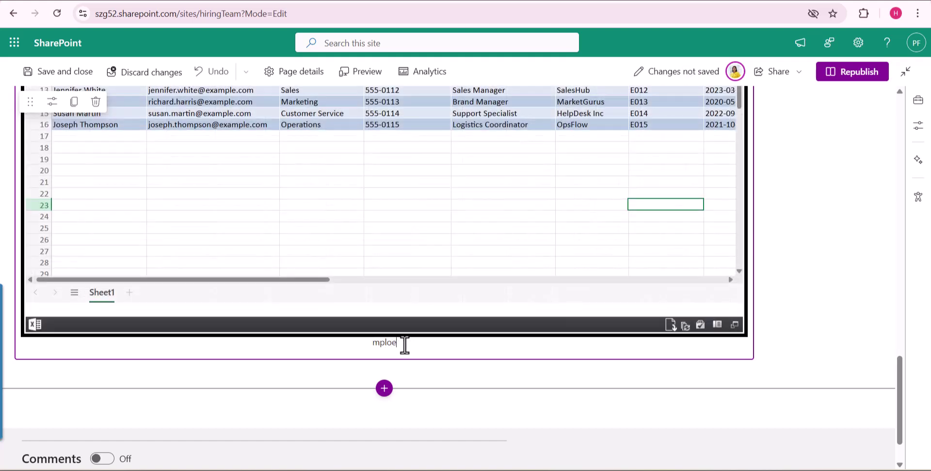
pyautogui.write('yee Details')
pyautogui.scroll(3, 405, 345)
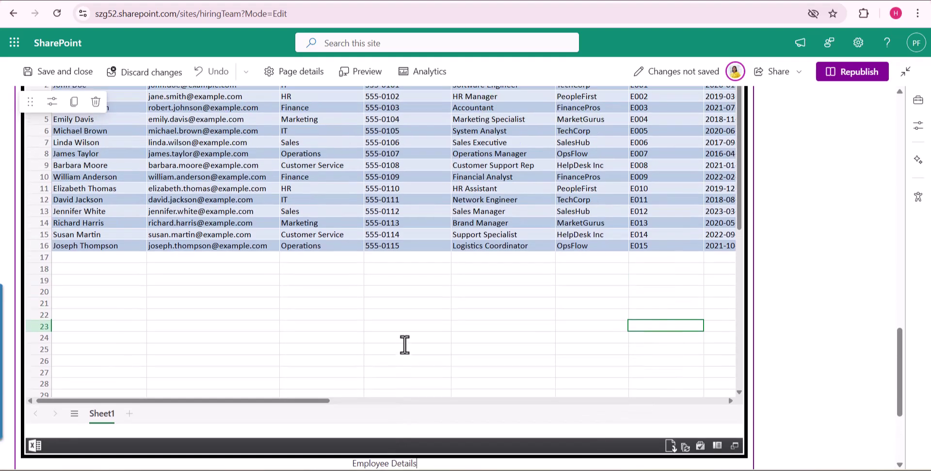
pyautogui.click(52, 102)
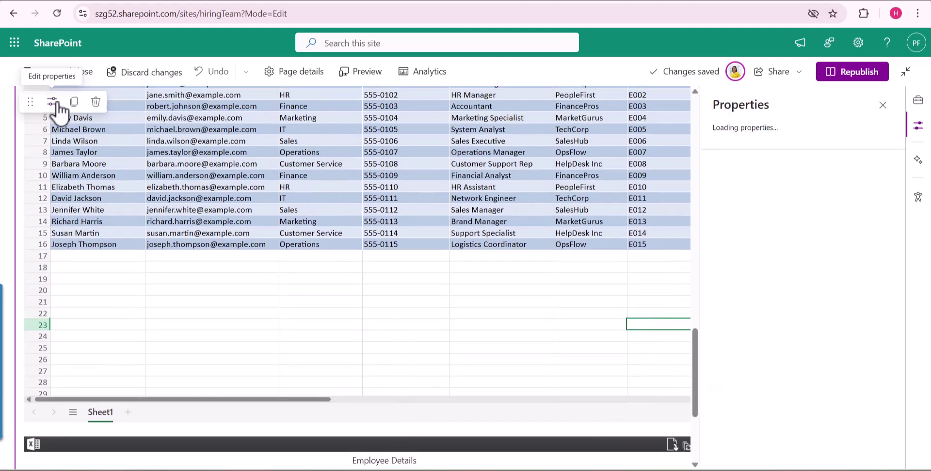
# - Set the File and Media web part to display only the table named Table1
pyautogui.click(764, 179)
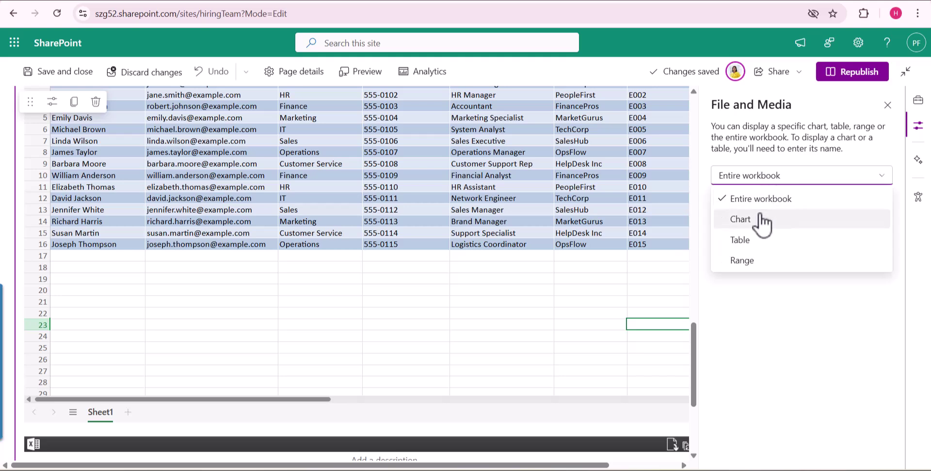
pyautogui.click(761, 242)
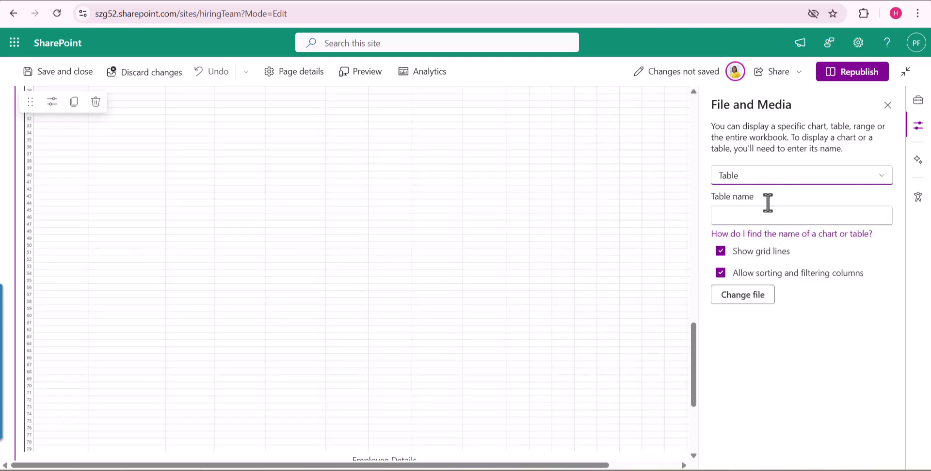
pyautogui.scroll(2, 407, 244)
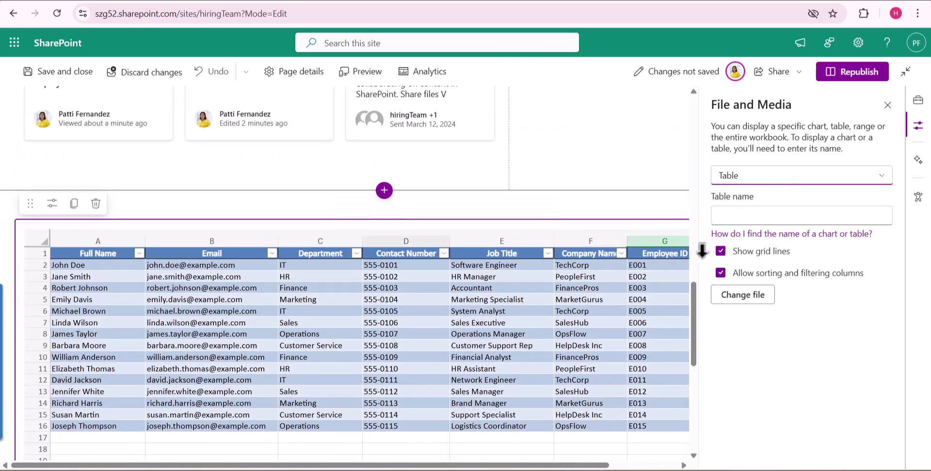
pyautogui.click(737, 216)
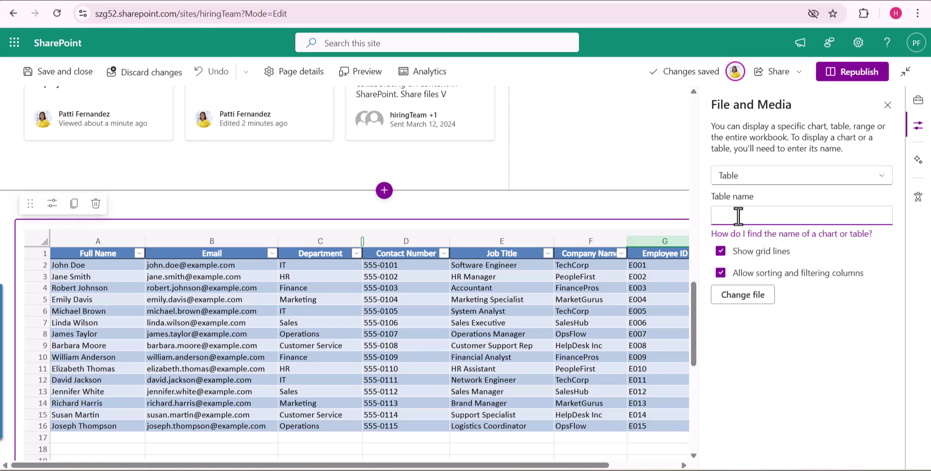
pyautogui.write('T')
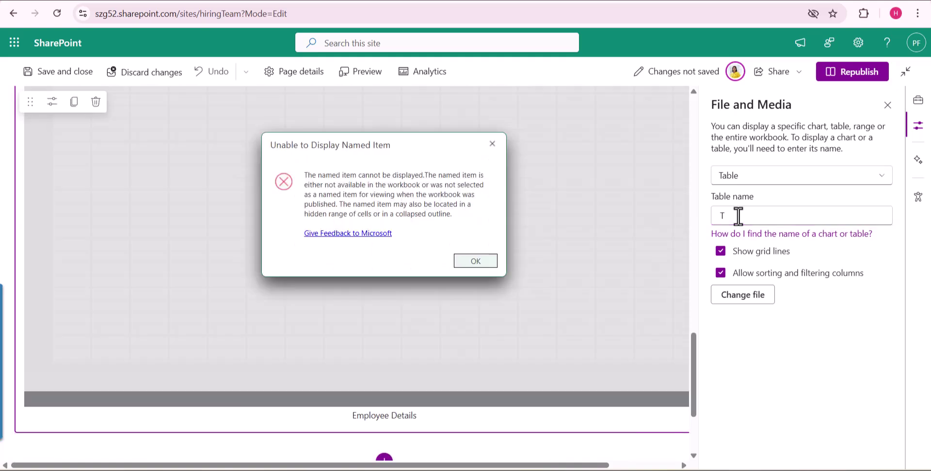
pyautogui.click(738, 216)
pyautogui.write('abl')
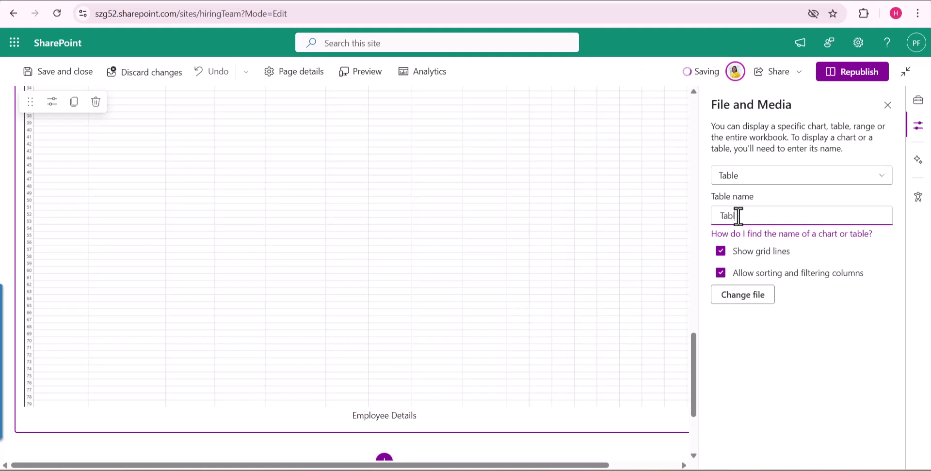
pyautogui.write('e1')
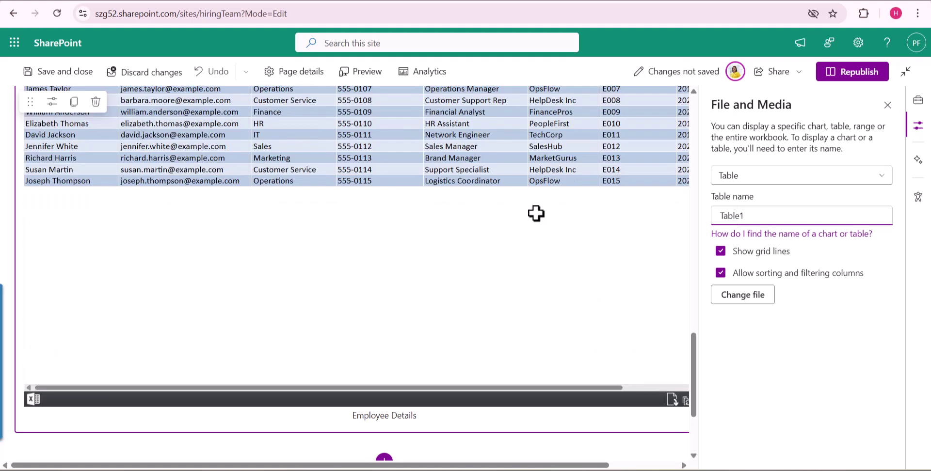
pyautogui.moveTo(694, 356); pyautogui.dragTo(687, 304)
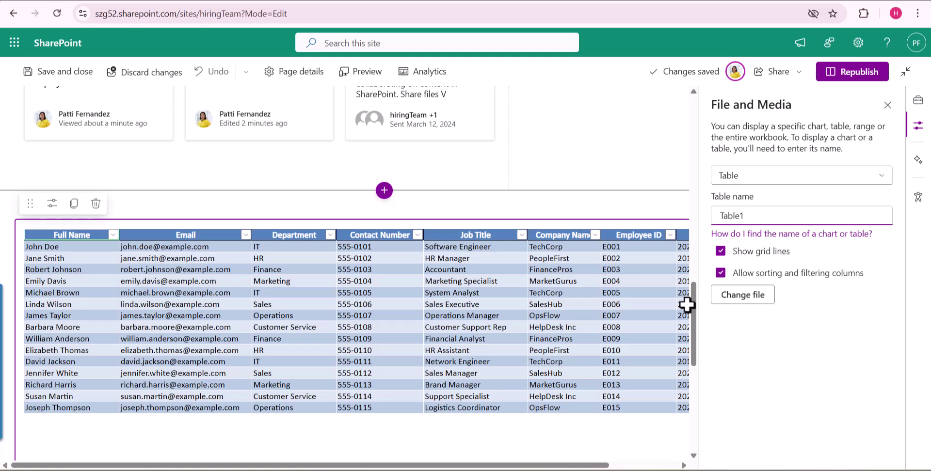
pyautogui.click(777, 217)
# - Switch the display from Table to Range on sheet Sheet1 and close the Excel Embed dialog
pyautogui.click(765, 177)
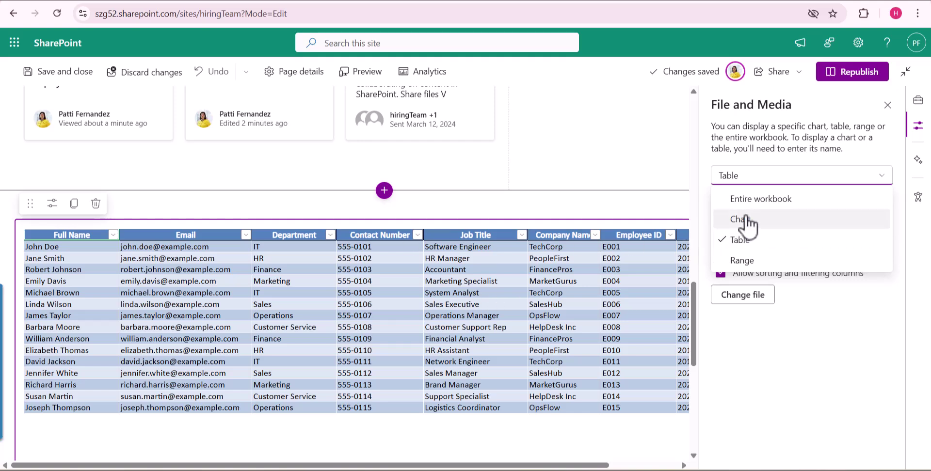
pyautogui.click(749, 264)
pyautogui.click(748, 211)
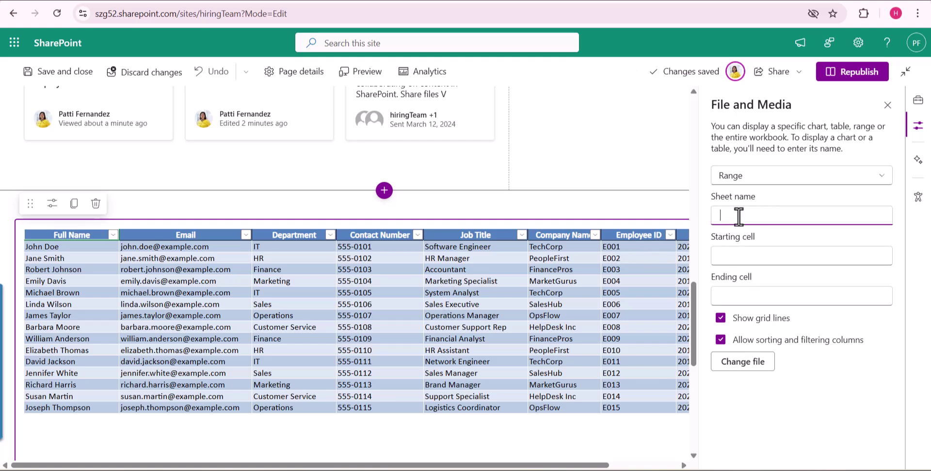
pyautogui.write('Sheet')
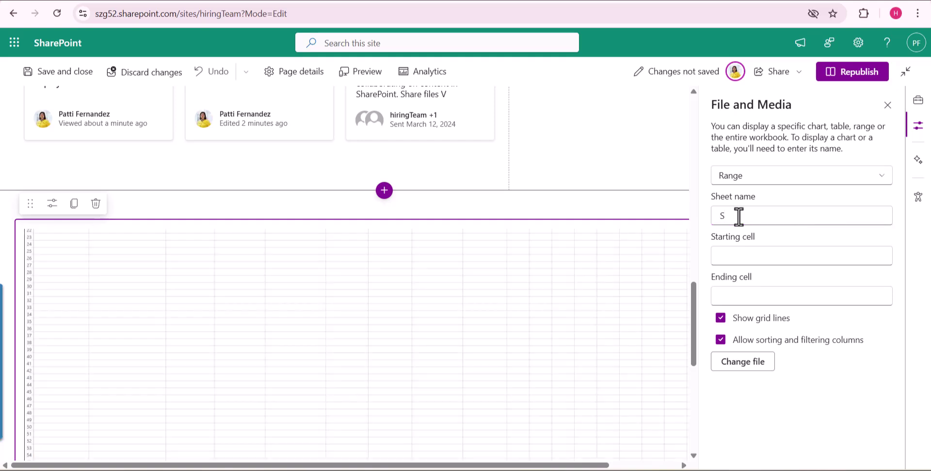
pyautogui.write('1')
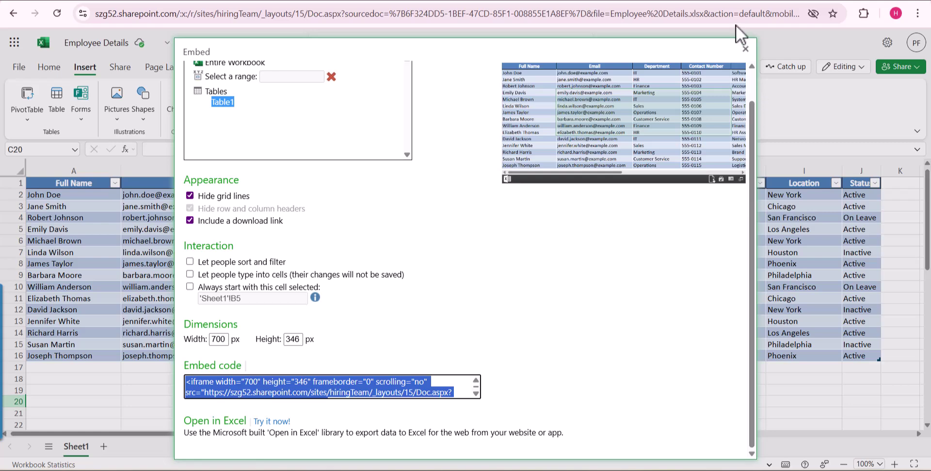
pyautogui.click(745, 48)
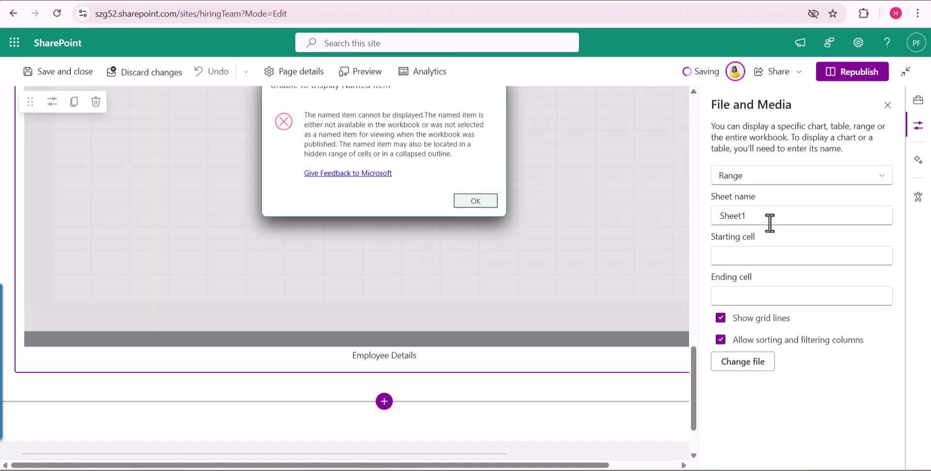
pyautogui.click(759, 252)
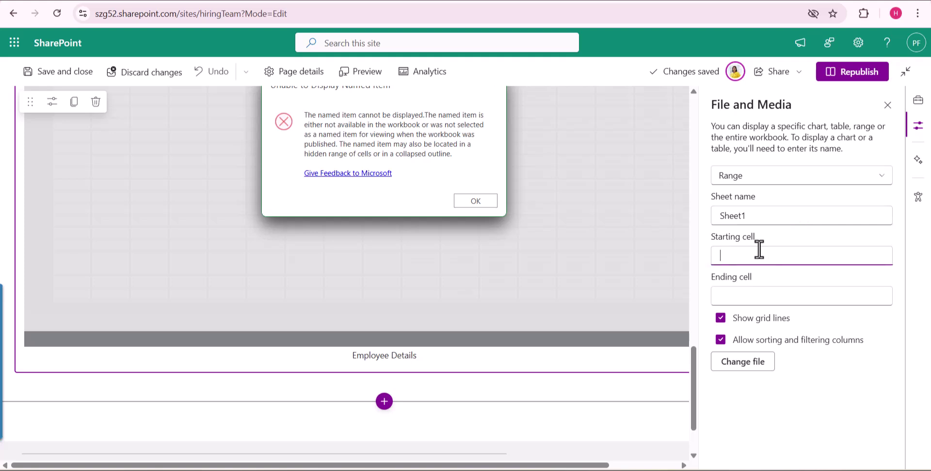
# - Set the range to start at A1 and end at J10, then republish the home page
pyautogui.write('A1')
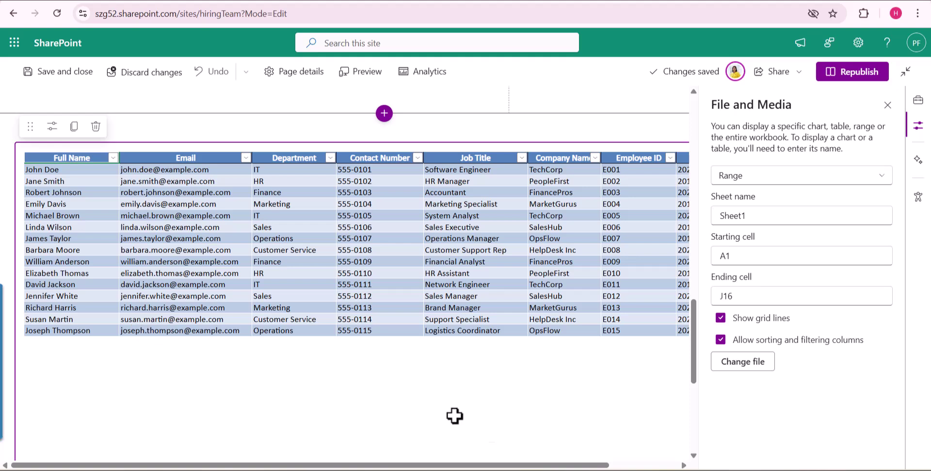
pyautogui.hscroll(3, 617, 457)
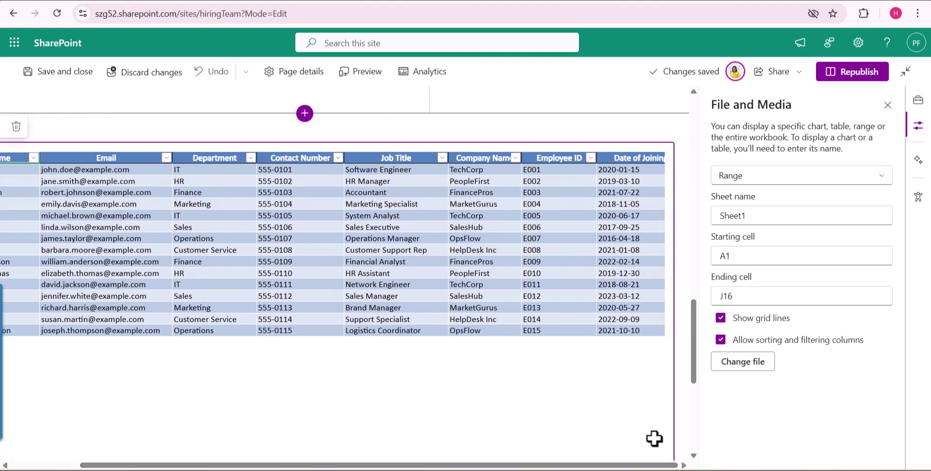
pyautogui.click(739, 296)
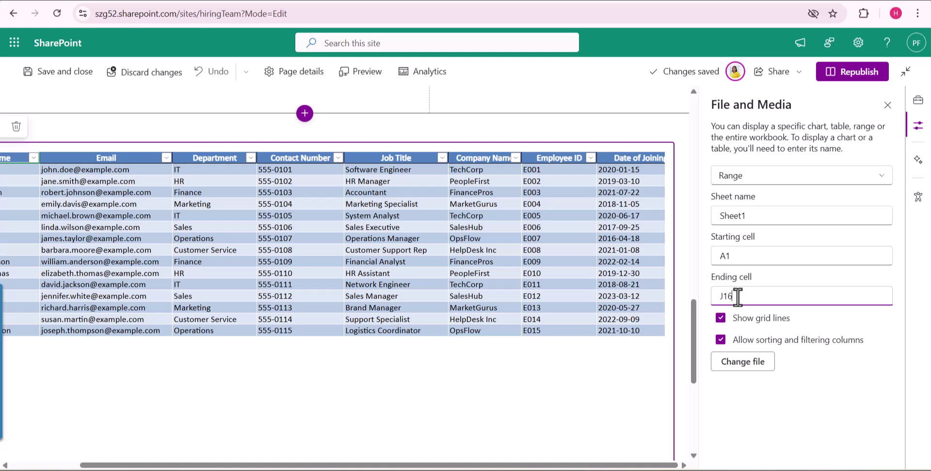
pyautogui.press('BackSpace')
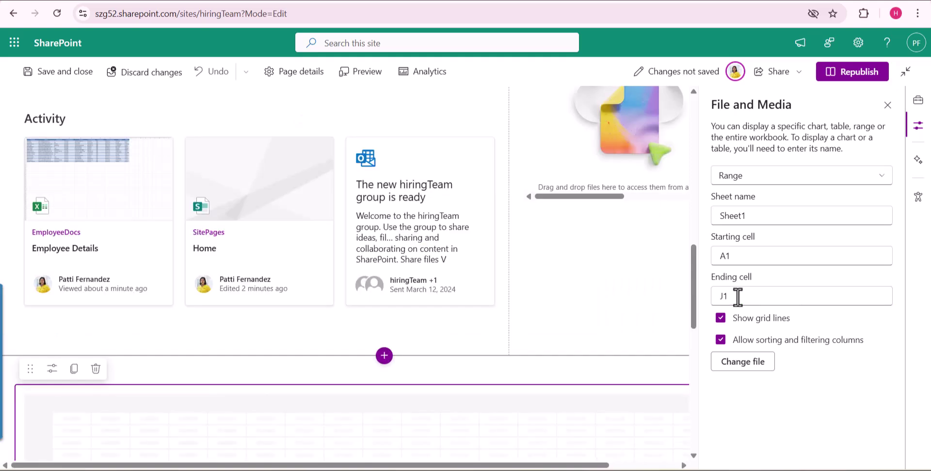
pyautogui.scroll(-3, 548, 354)
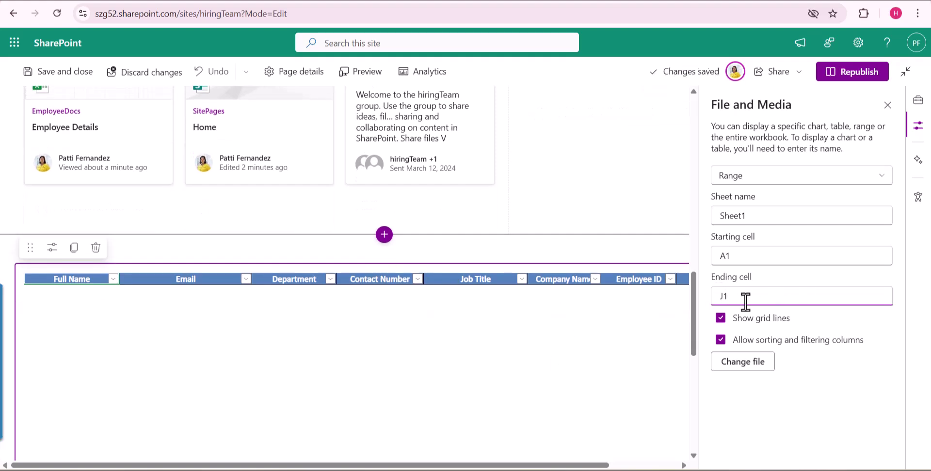
pyautogui.write('0')
pyautogui.press('Tab')
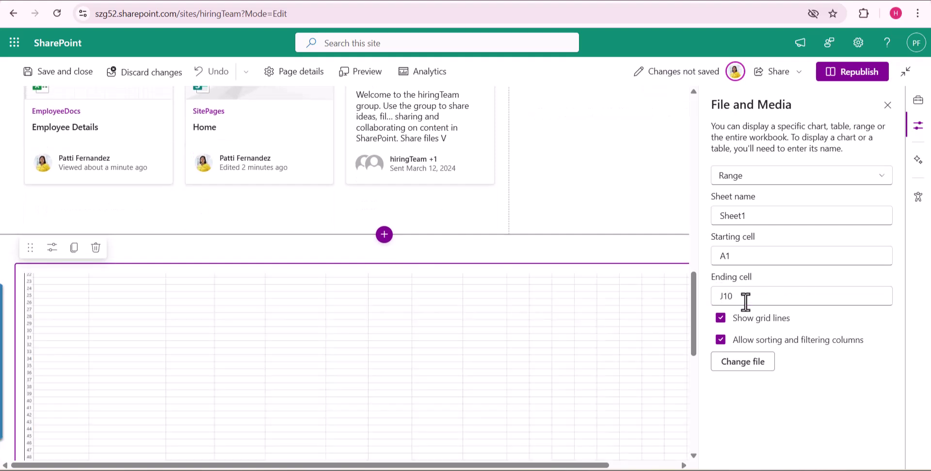
pyautogui.scroll(-1, 696, 315)
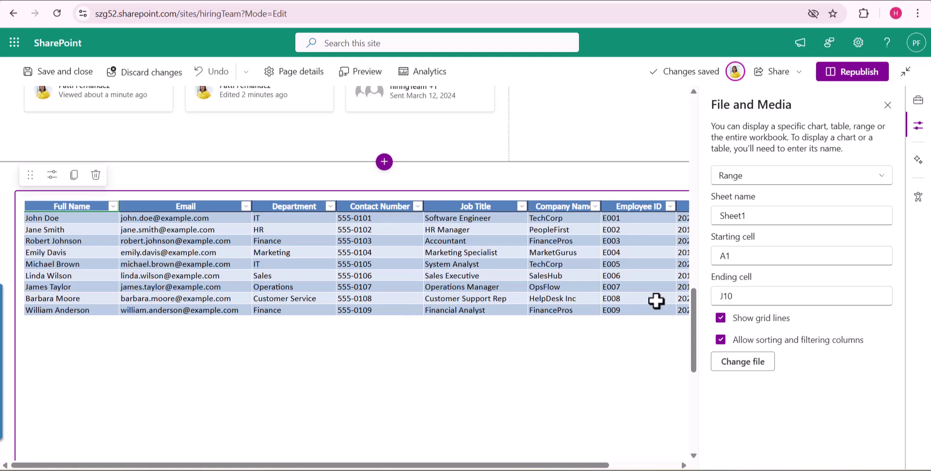
pyautogui.click(865, 78)
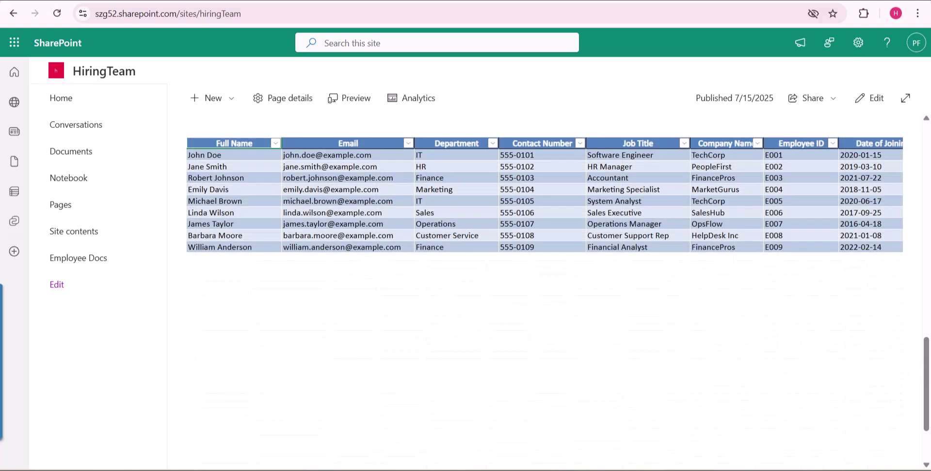
pyautogui.scroll(10, 533, 290)
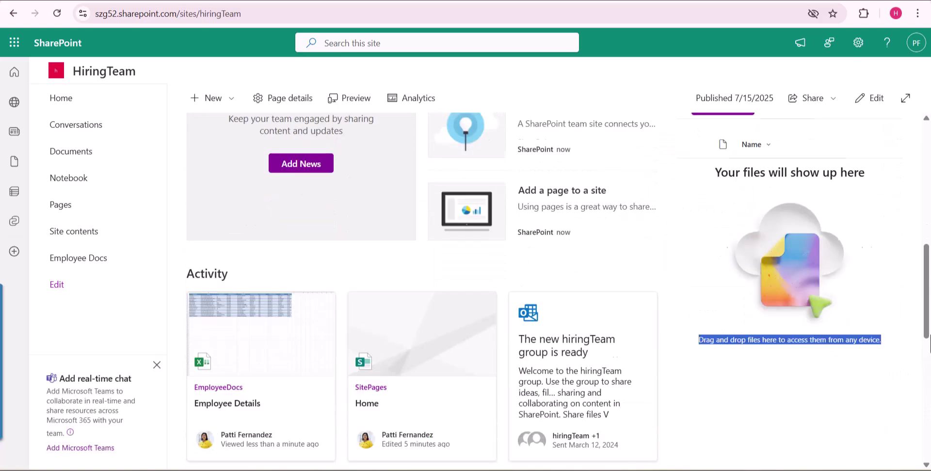
pyautogui.scroll(-6, 881, 313)
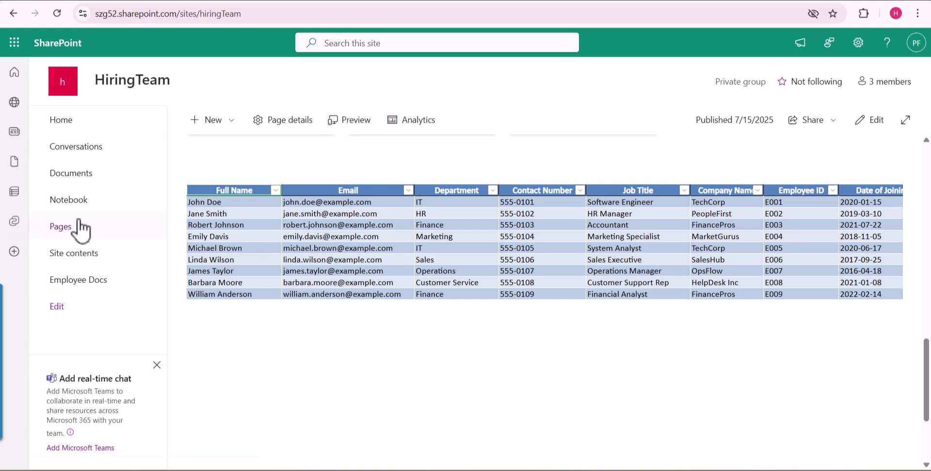
pyautogui.click(90, 286)
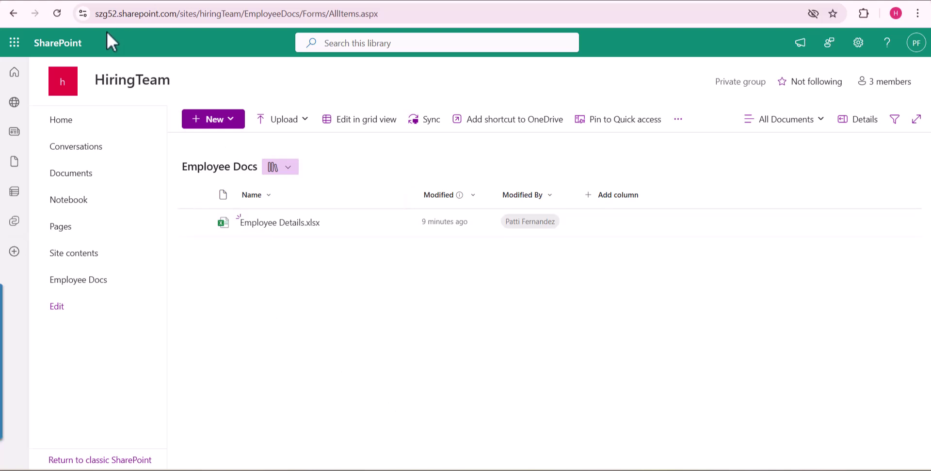
pyautogui.click(118, 81)
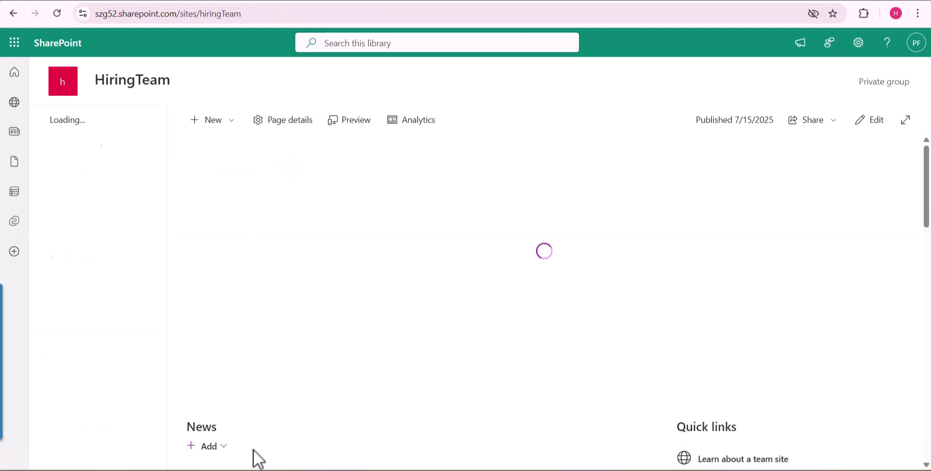
pyautogui.scroll(-3, 356, 420)
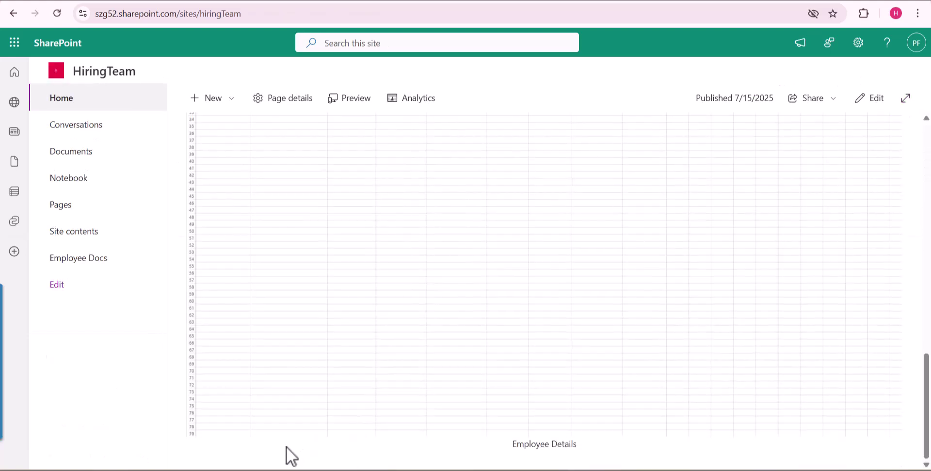